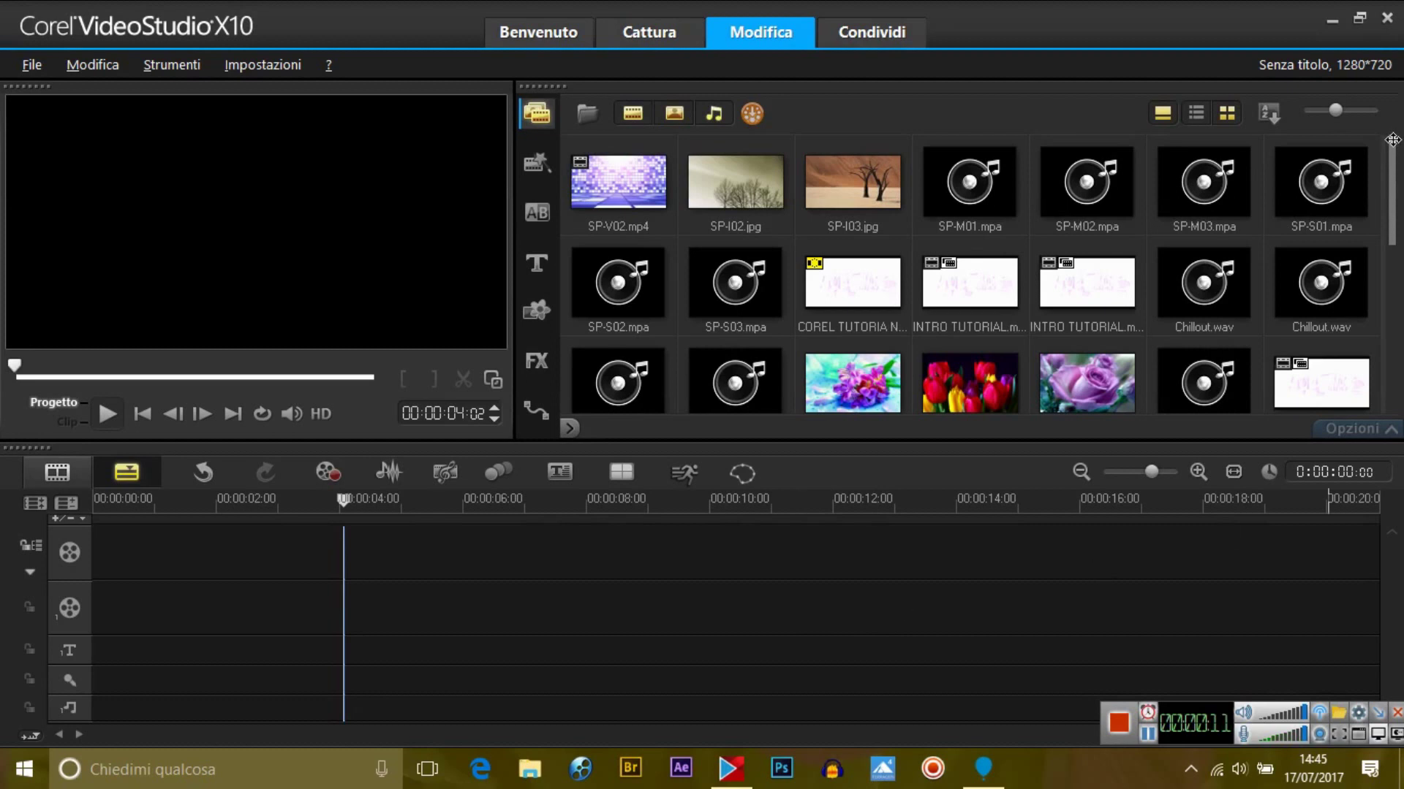
- Place pulcini-coppia-696x435.jpg, extended to 5 seconds, and the most-poisonous-flowers photo one after the other at the start of the video track
{"action": "left_click_drag", "start_coordinate": [1395, 178], "coordinate": [1394, 212]}
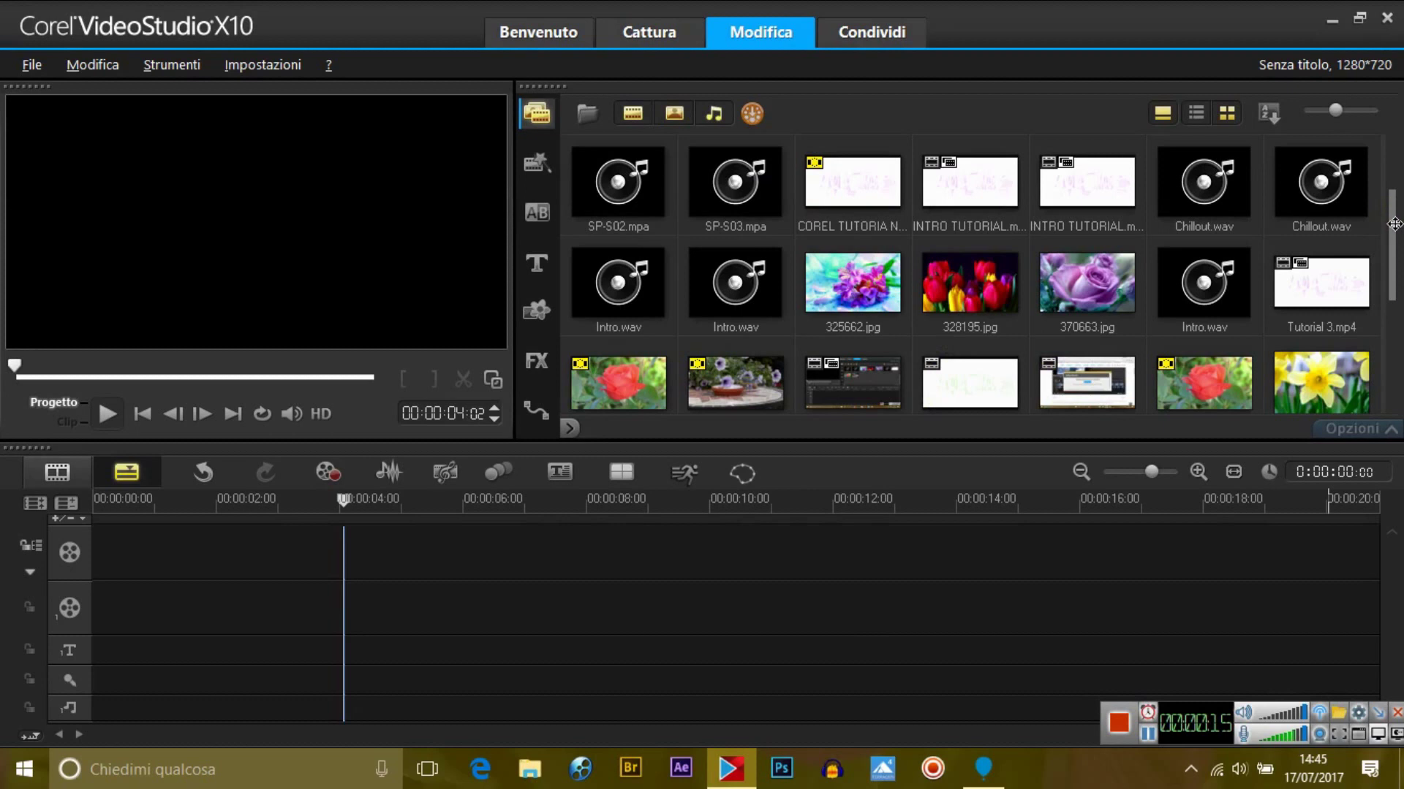
{"action": "left_click_drag", "start_coordinate": [1391, 227], "coordinate": [1395, 264]}
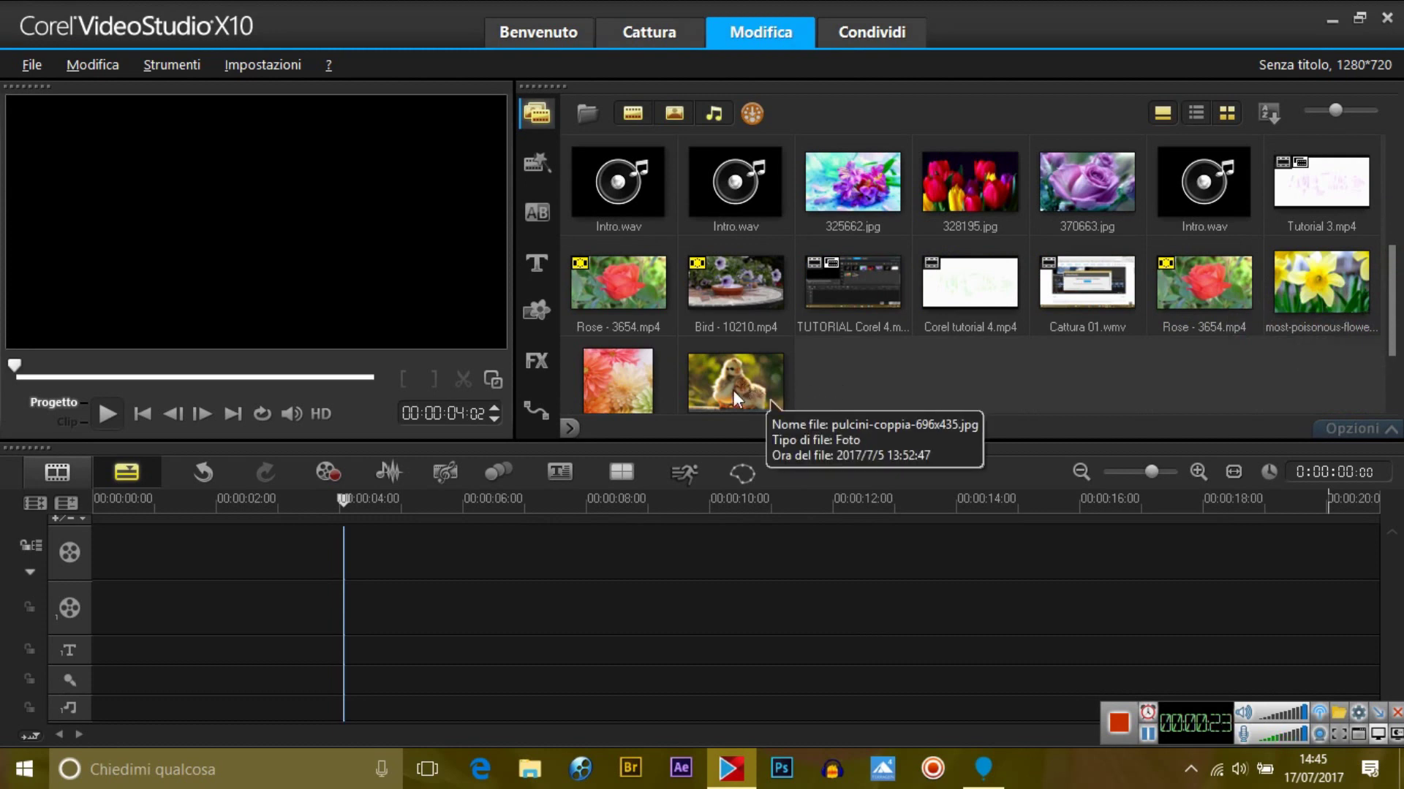
{"action": "left_click_drag", "start_coordinate": [740, 375], "coordinate": [110, 549]}
{"action": "left_click_drag", "start_coordinate": [277, 564], "coordinate": [400, 563]}
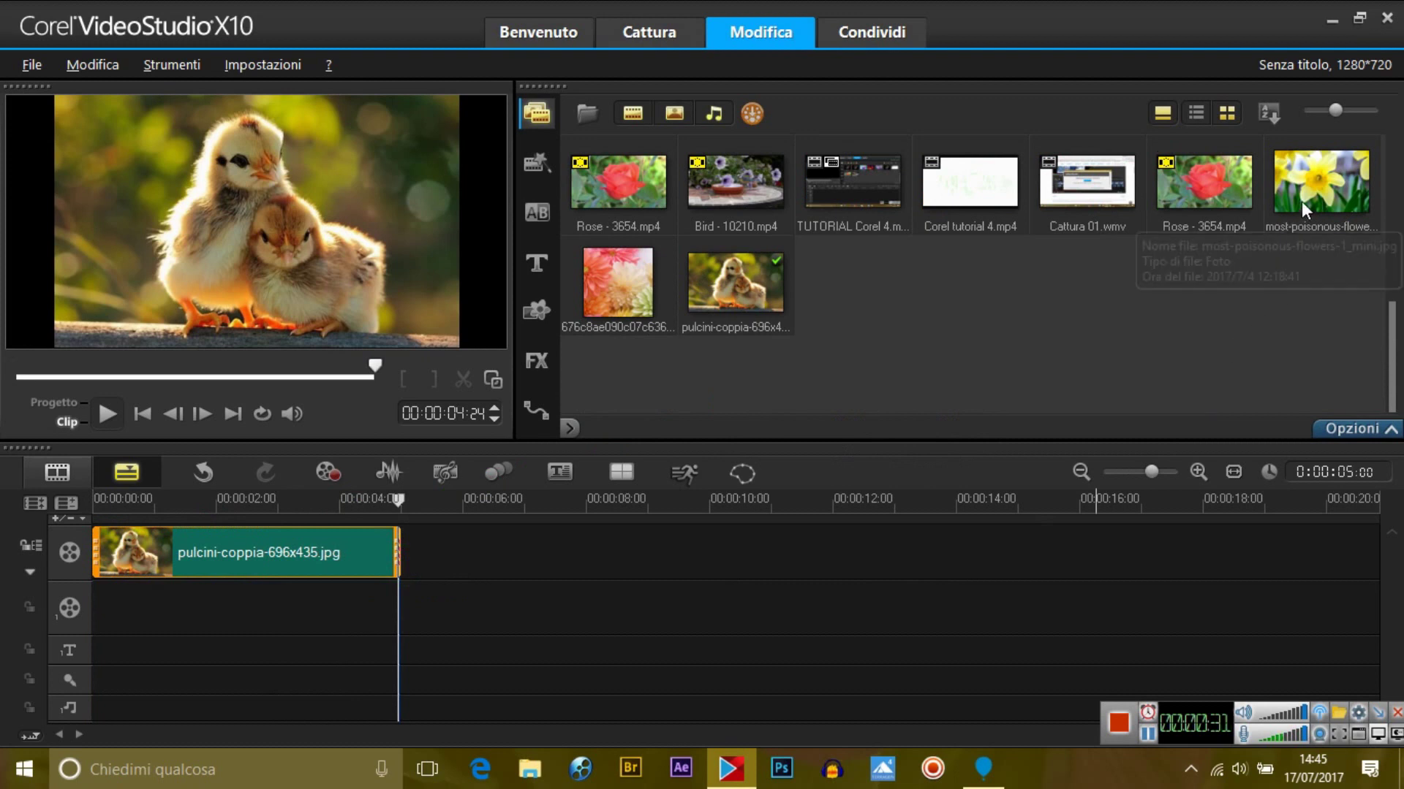
{"action": "left_click_drag", "start_coordinate": [1323, 183], "coordinate": [648, 556]}
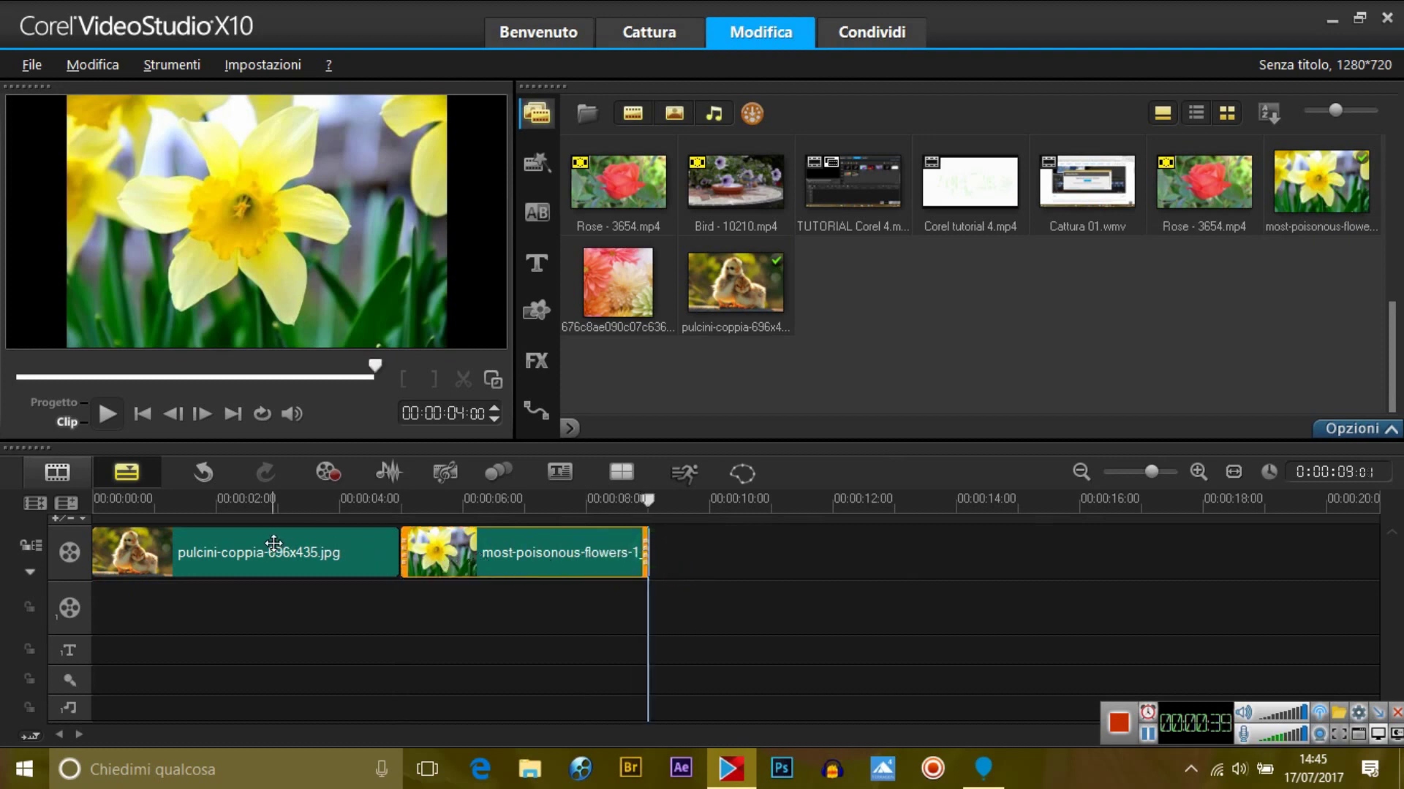
- Add the Maschera F transition from the Maschera category between the chicks photo and the flower photo
{"action": "left_click", "coordinate": [538, 212]}
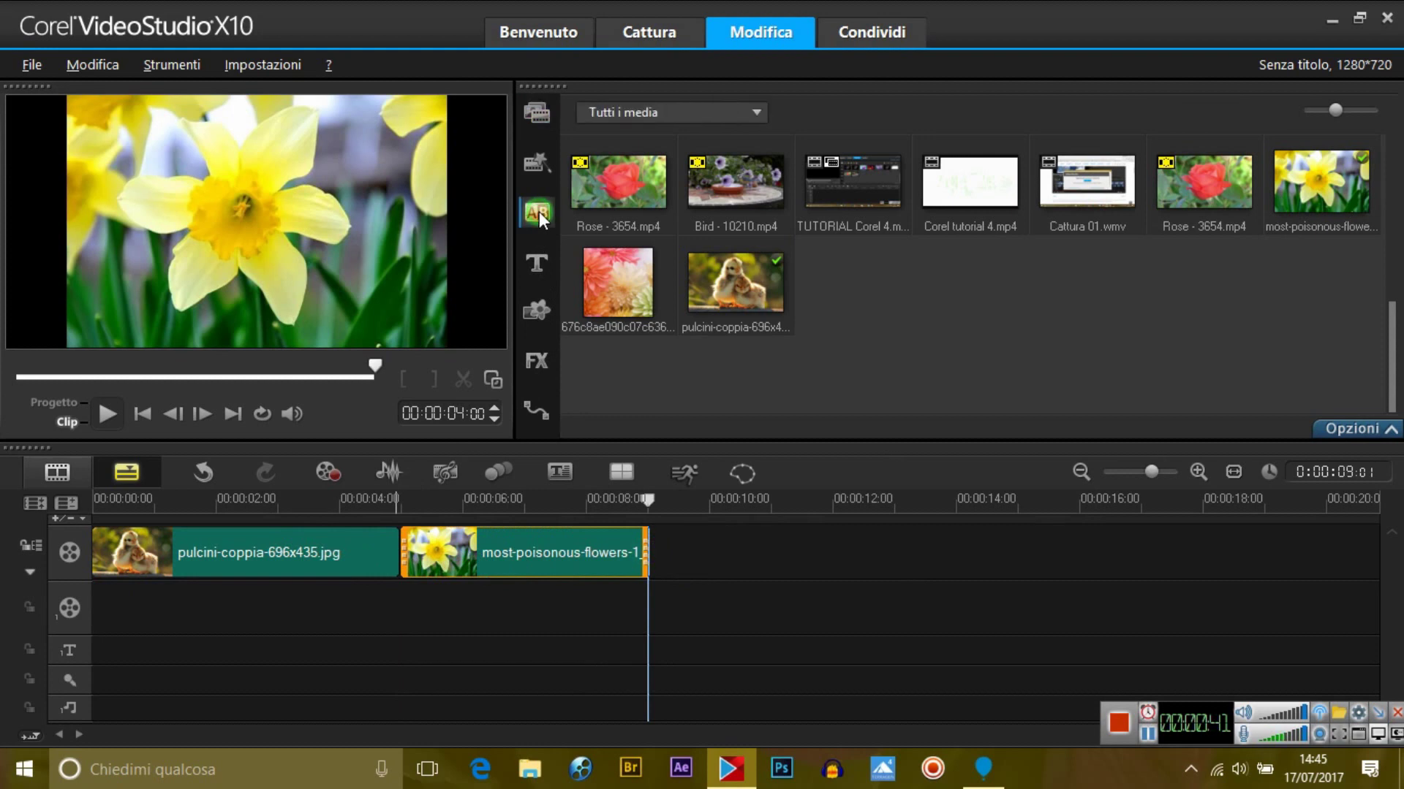
{"action": "left_click", "coordinate": [756, 111]}
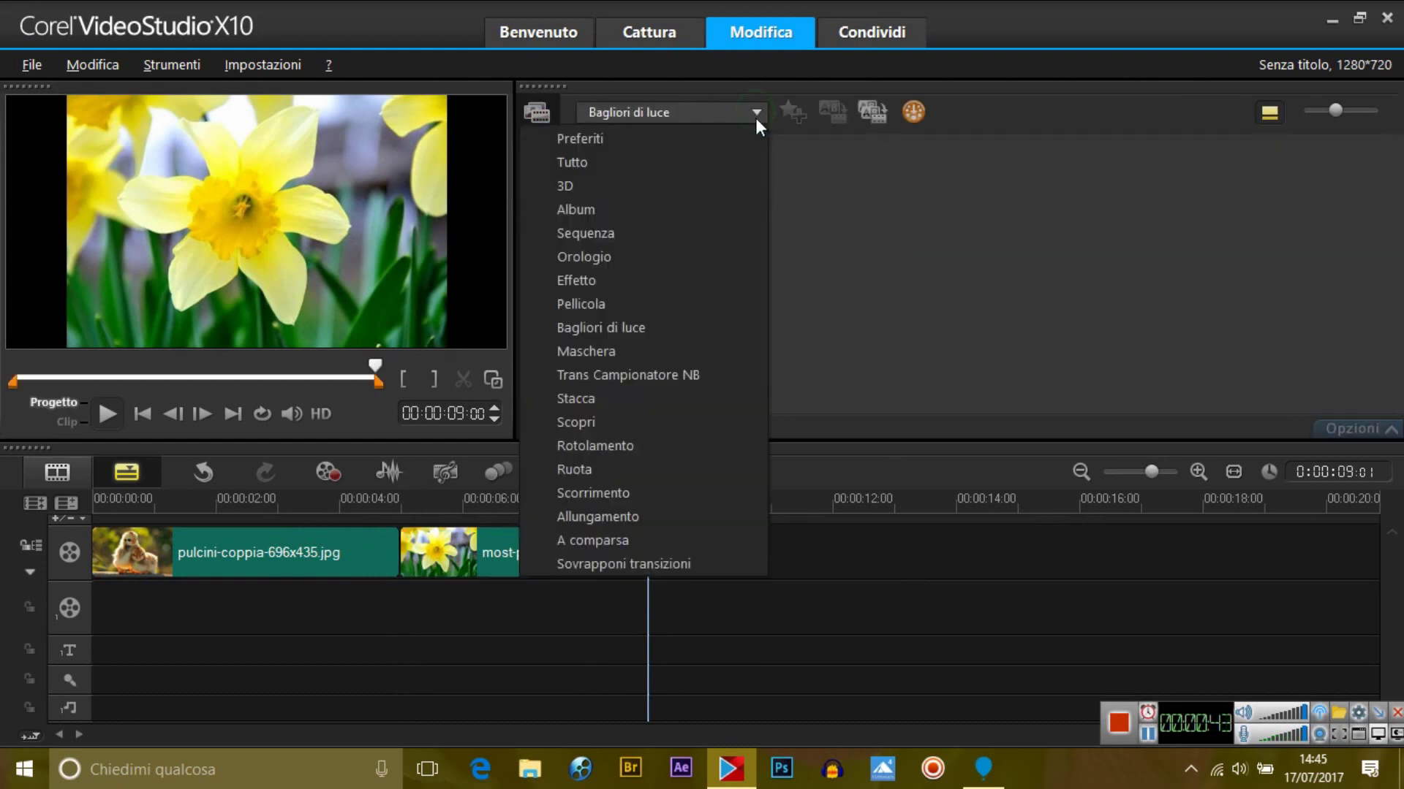
{"action": "left_click", "coordinate": [618, 349]}
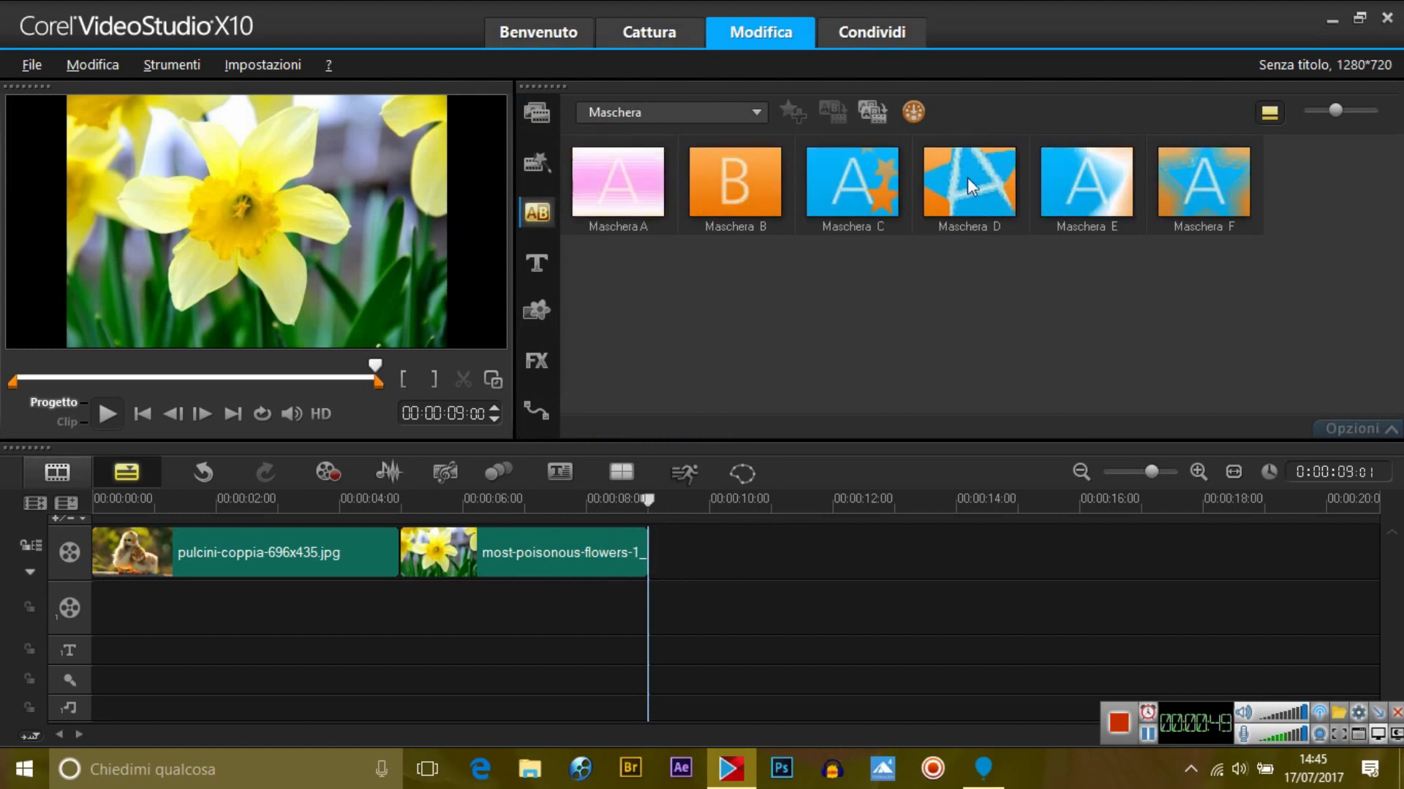
{"action": "left_click_drag", "start_coordinate": [1210, 175], "coordinate": [401, 552]}
- Play the project from about 2 seconds to preview the transition between the two photos
{"action": "left_click", "coordinate": [399, 501]}
{"action": "left_click_drag", "start_coordinate": [400, 502], "coordinate": [244, 502]}
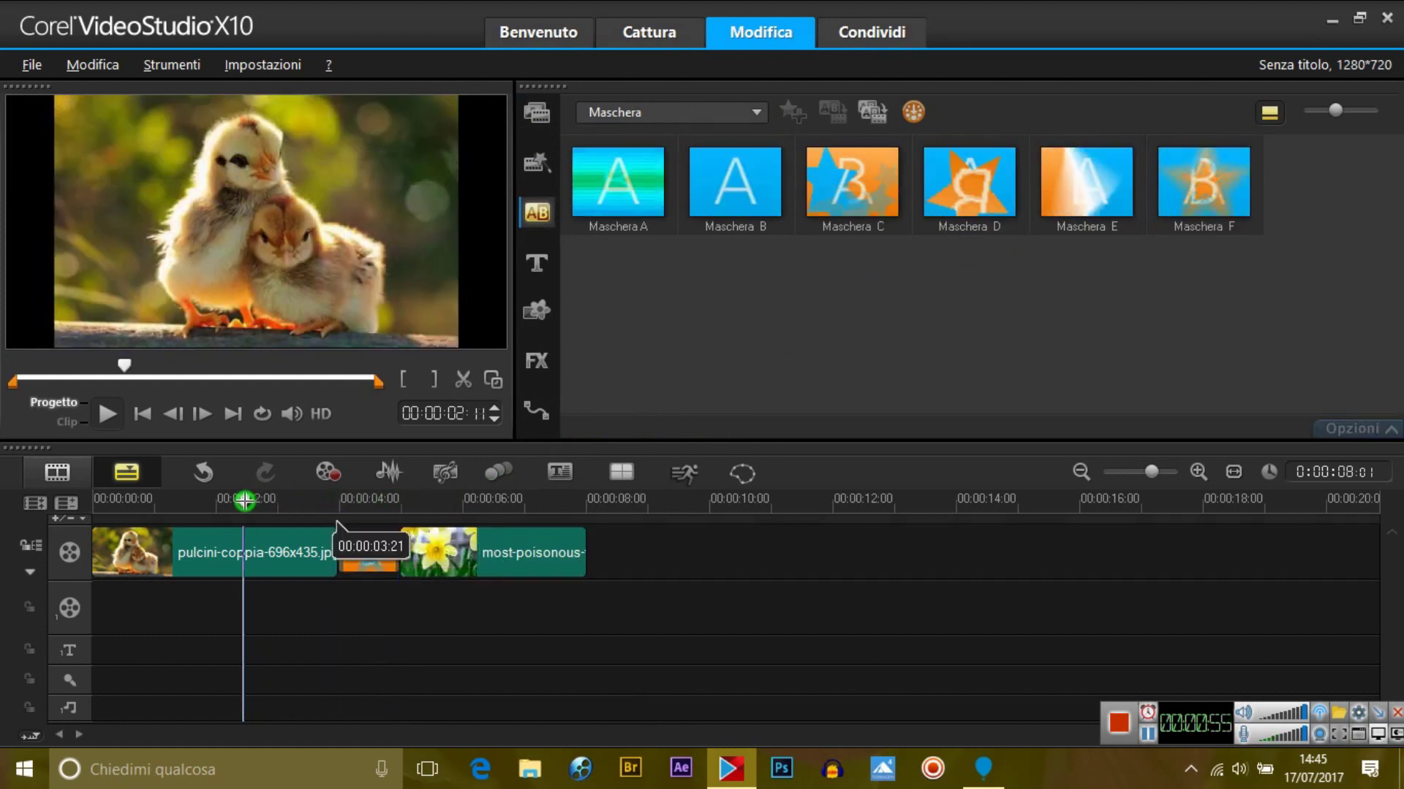
{"action": "left_click", "coordinate": [107, 415]}
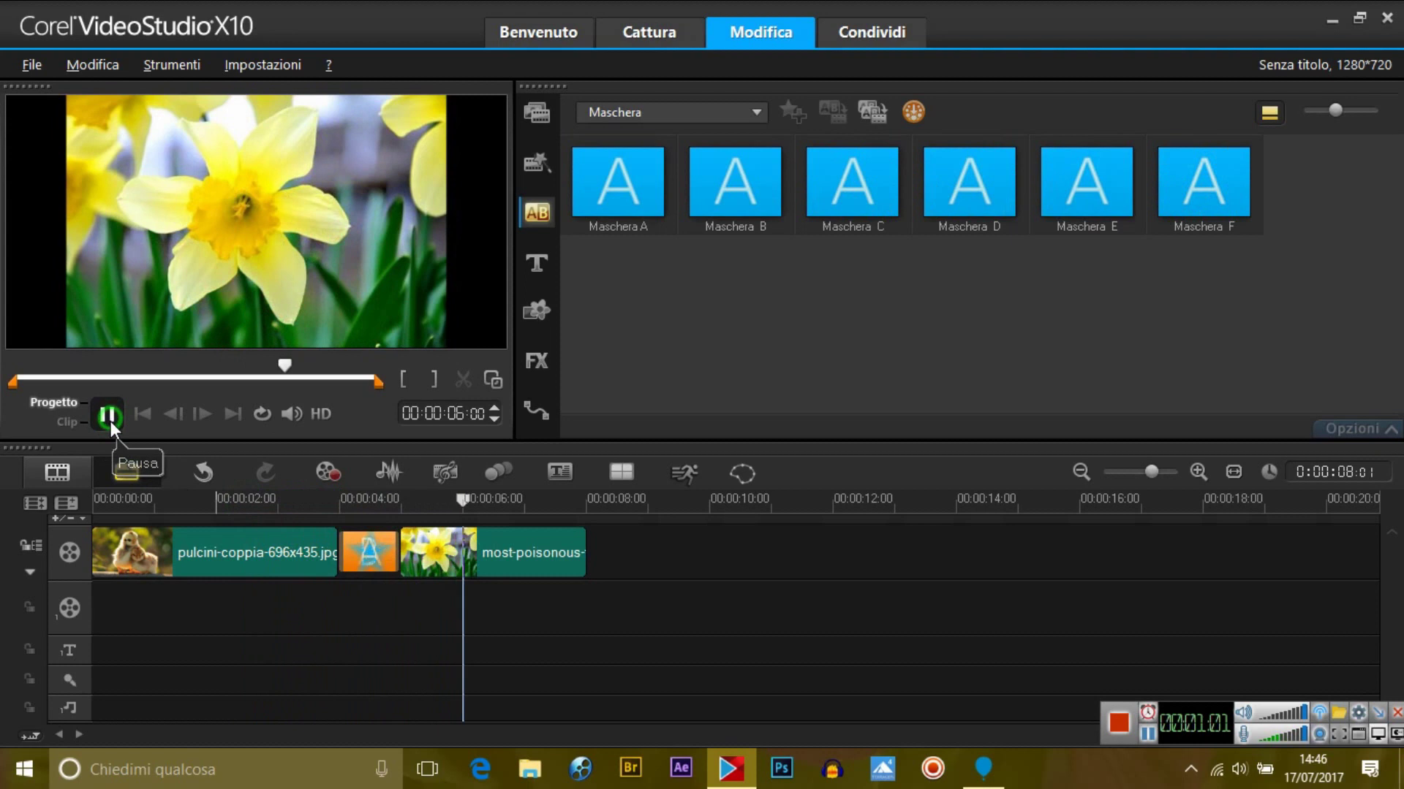
{"action": "left_click", "coordinate": [111, 418]}
- Set the chicks photo's resampling option to Adatta a dimensione progetto
{"action": "left_click", "coordinate": [238, 551]}
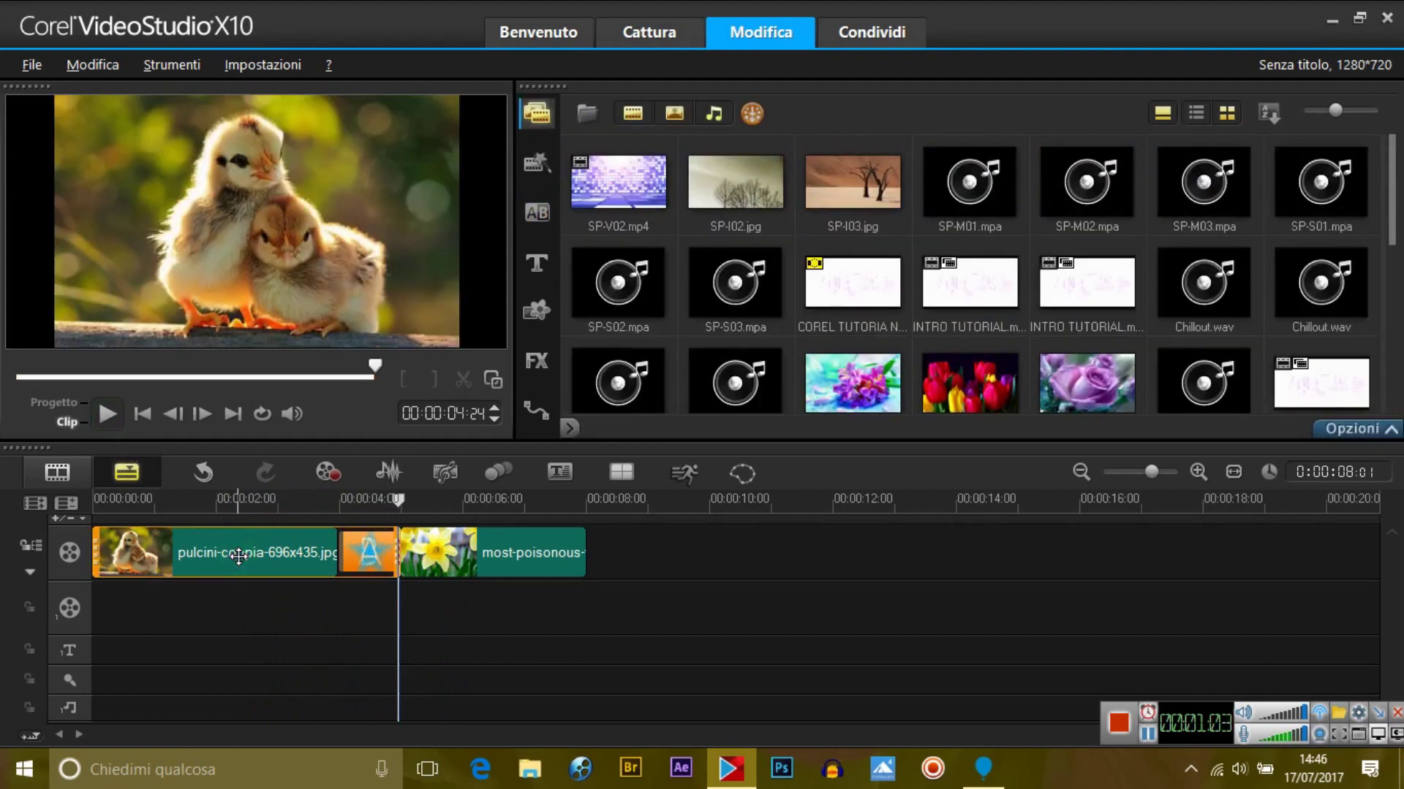
{"action": "right_click", "coordinate": [239, 556]}
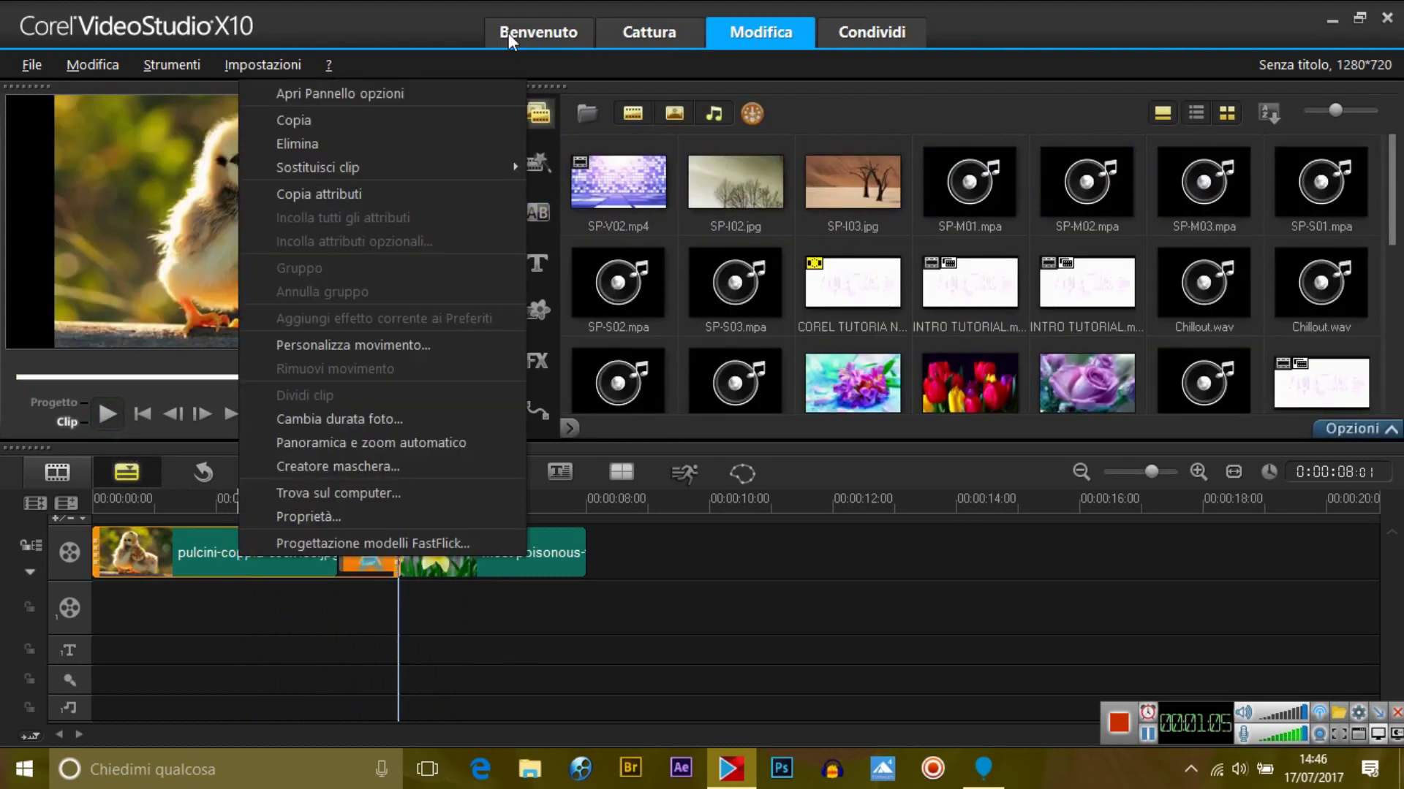
{"action": "left_click", "coordinate": [432, 90]}
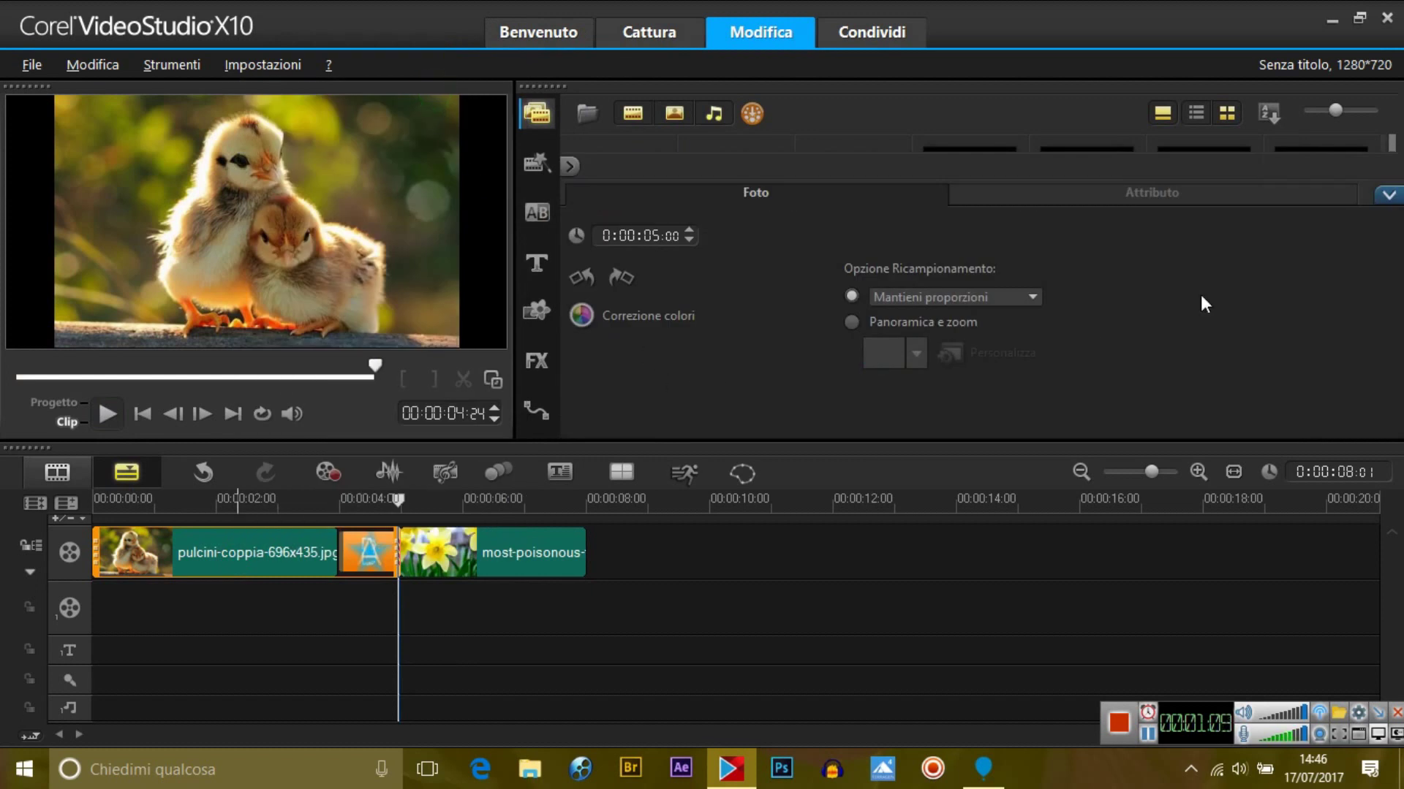
{"action": "left_click", "coordinate": [1031, 294]}
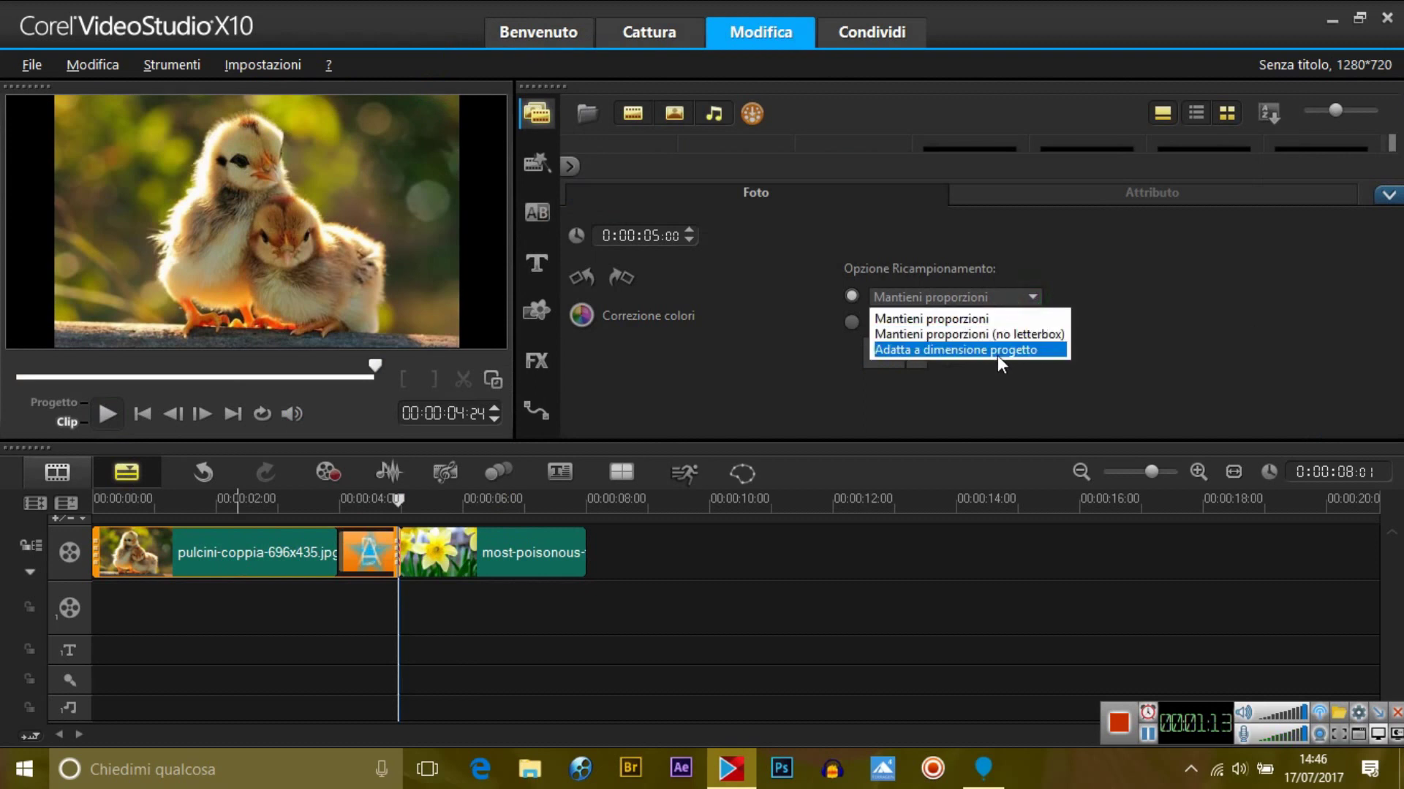
{"action": "left_click", "coordinate": [997, 350]}
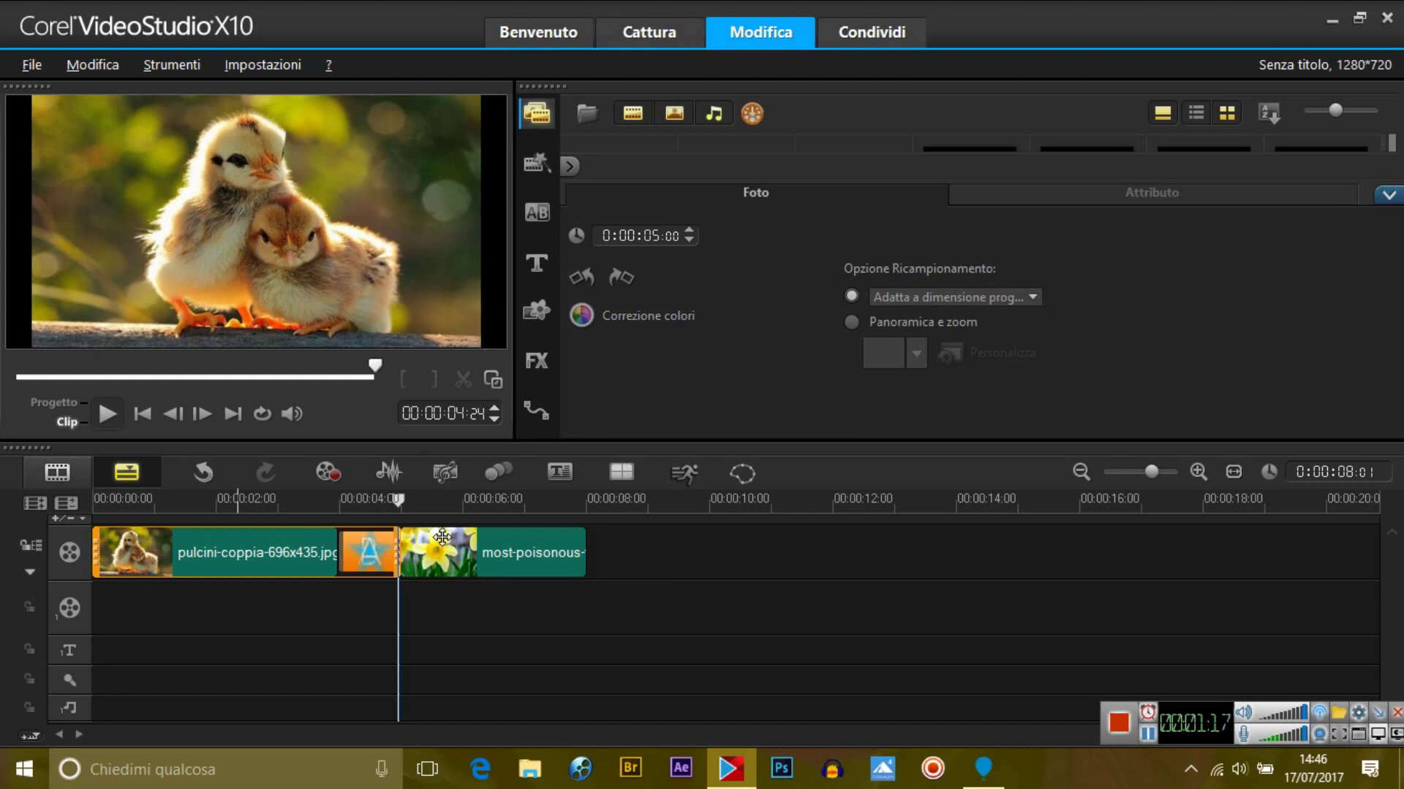
- Set the flower photo's resampling option to Adatta a dimensione progetto and deselect the clip
{"action": "left_click", "coordinate": [467, 557]}
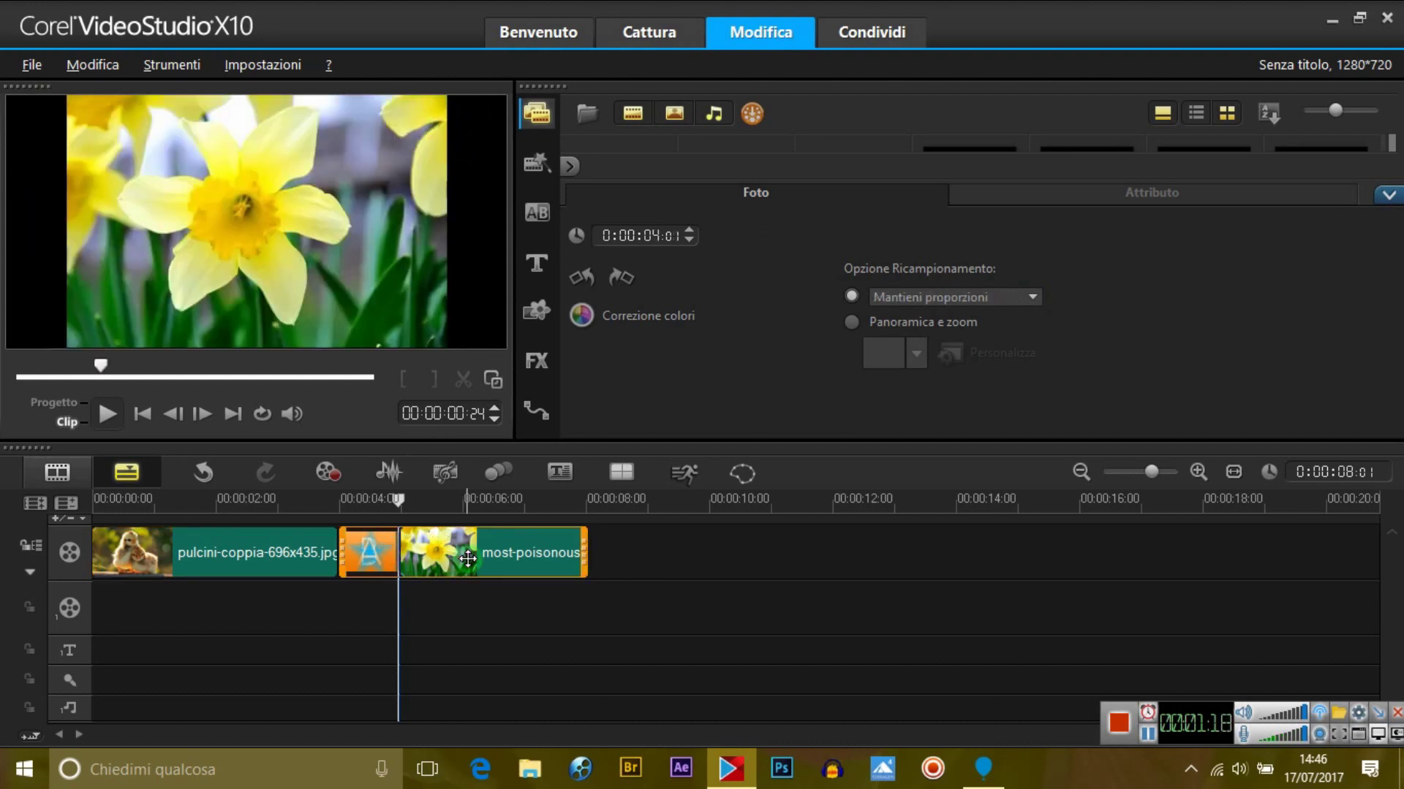
{"action": "left_click", "coordinate": [1034, 298]}
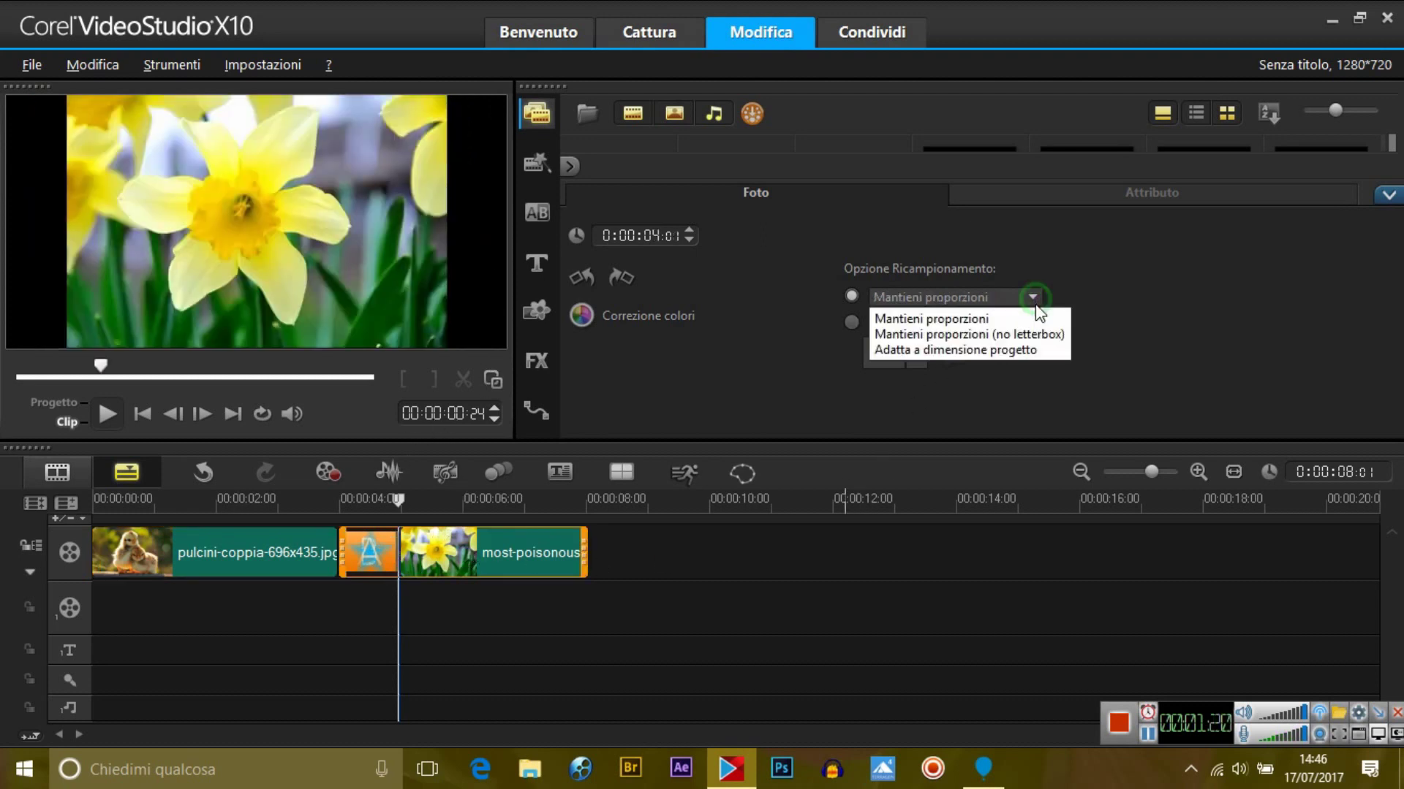
{"action": "left_click", "coordinate": [1028, 350]}
{"action": "left_click", "coordinate": [615, 550]}
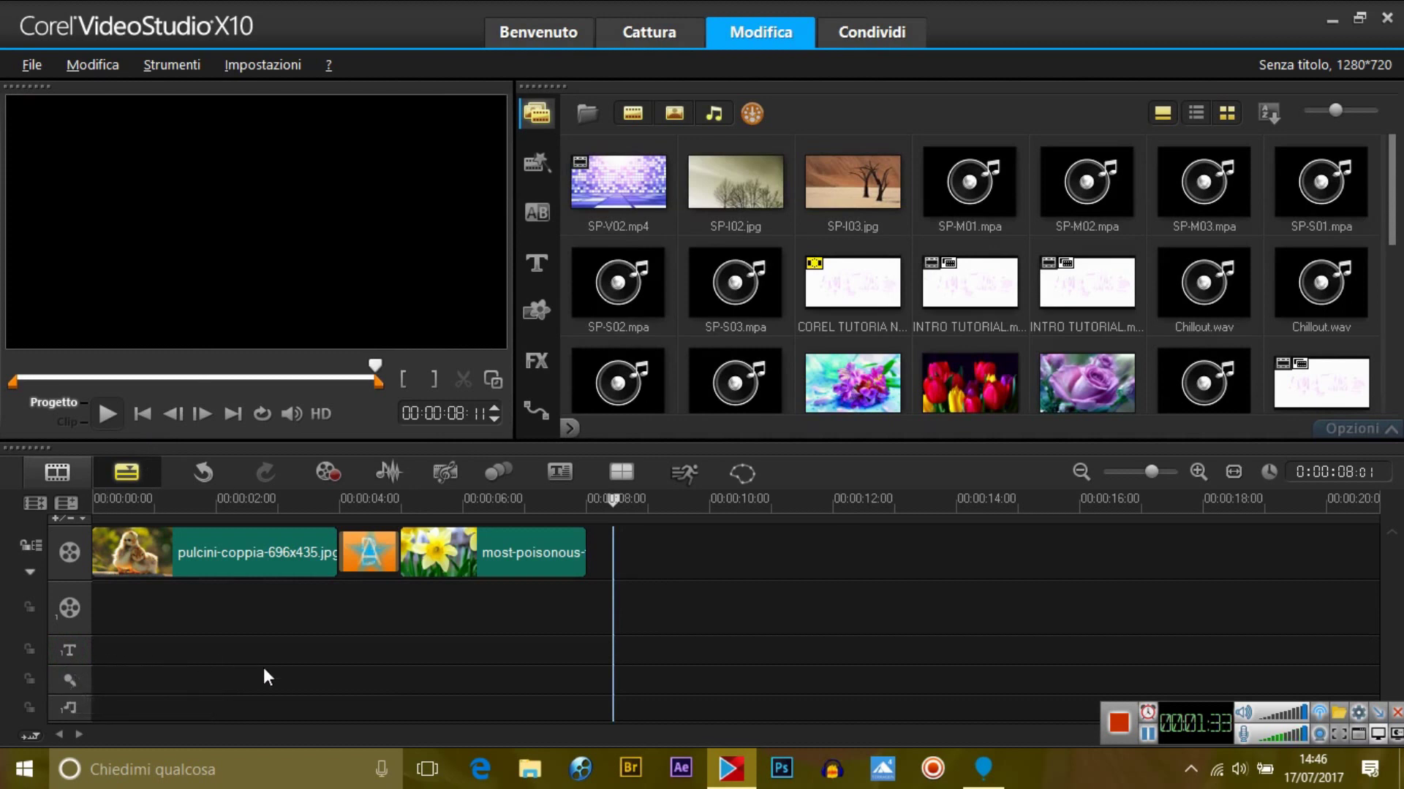
- Open the title library and try starting a blank title directly in the preview
{"action": "left_click", "coordinate": [537, 258]}
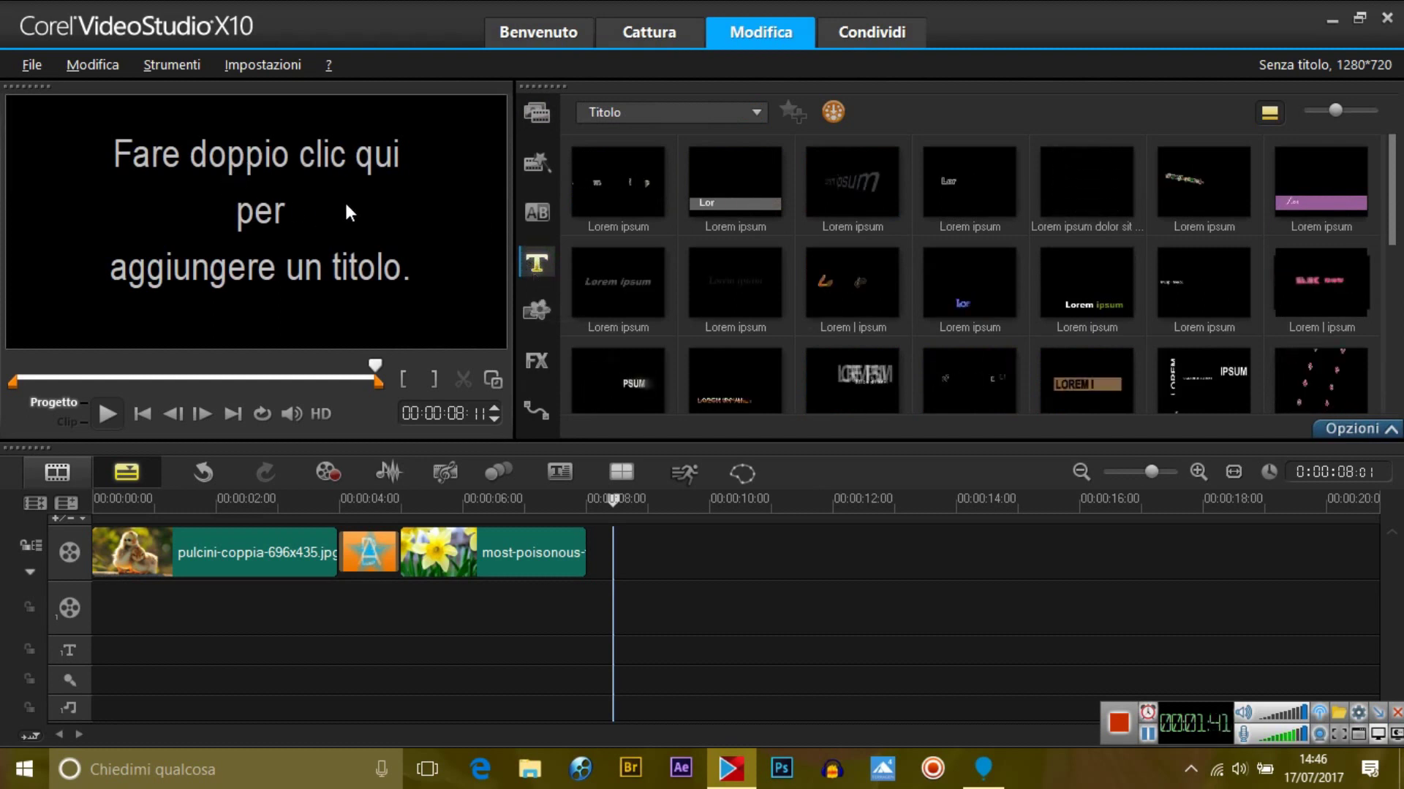
{"action": "left_click", "coordinate": [309, 214]}
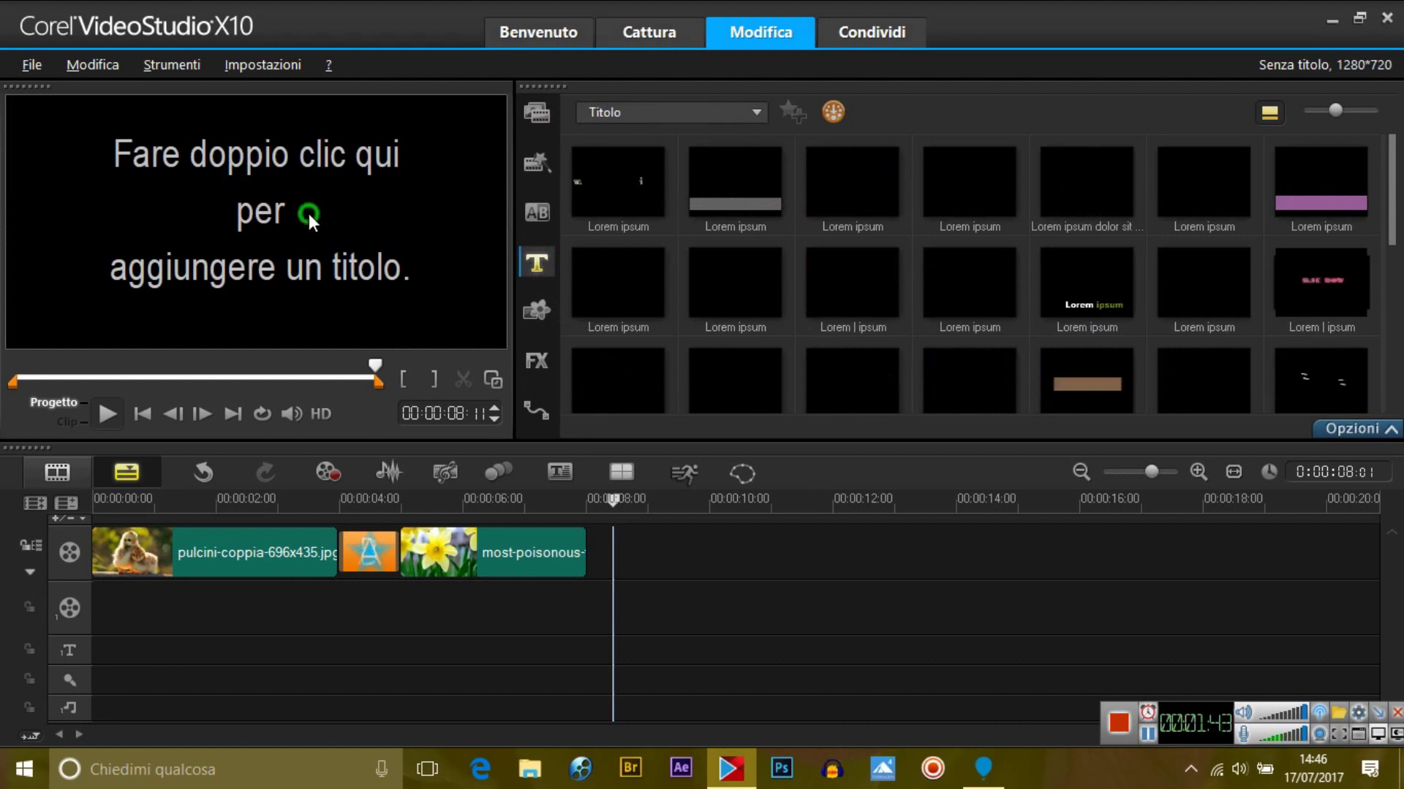
{"action": "double_click", "coordinate": [309, 214]}
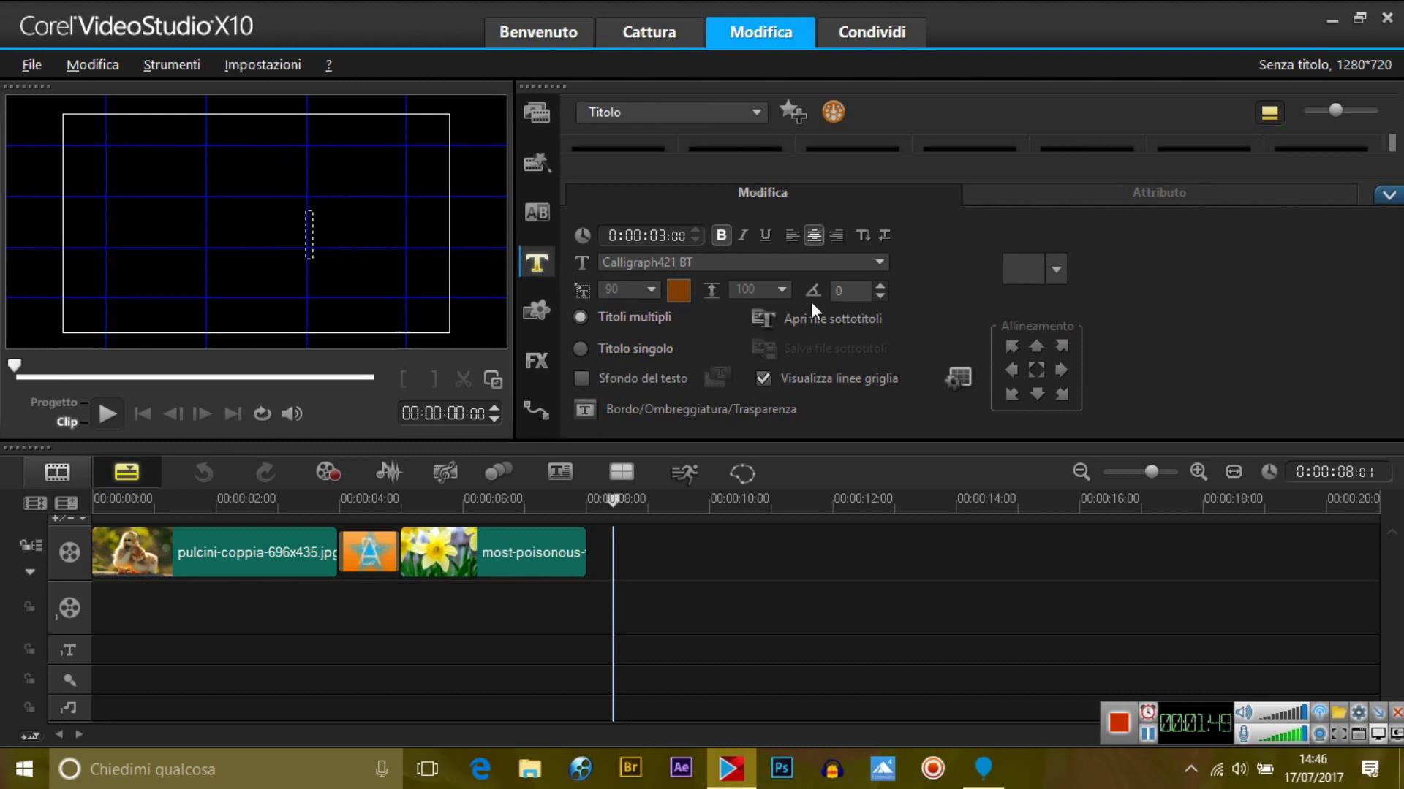
{"action": "left_click", "coordinate": [1388, 195]}
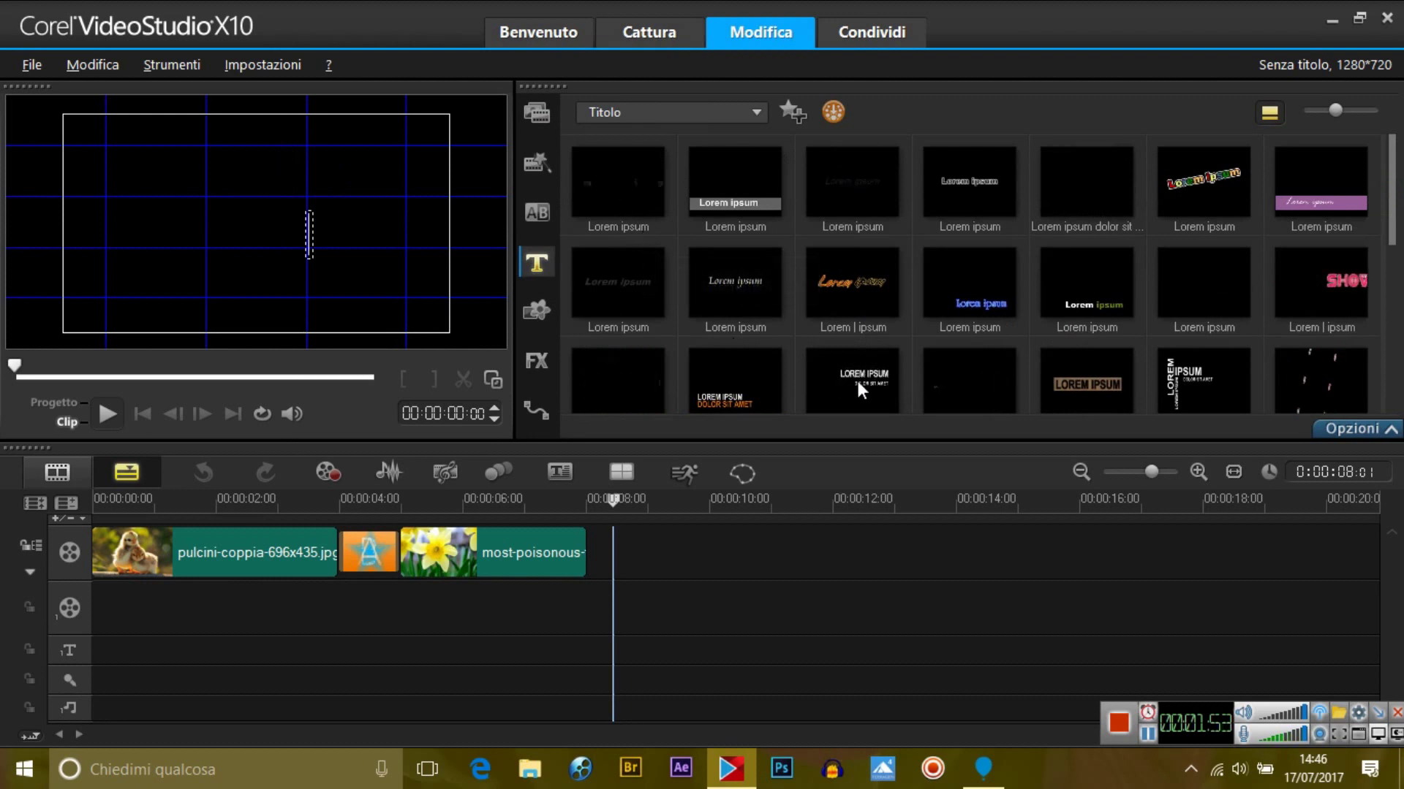
- Place the third Lorem ipsum title preset, the italic one, at the start of the title track
{"action": "scroll", "coordinate": [934, 370], "scroll_direction": "down", "scroll_amount": 3}
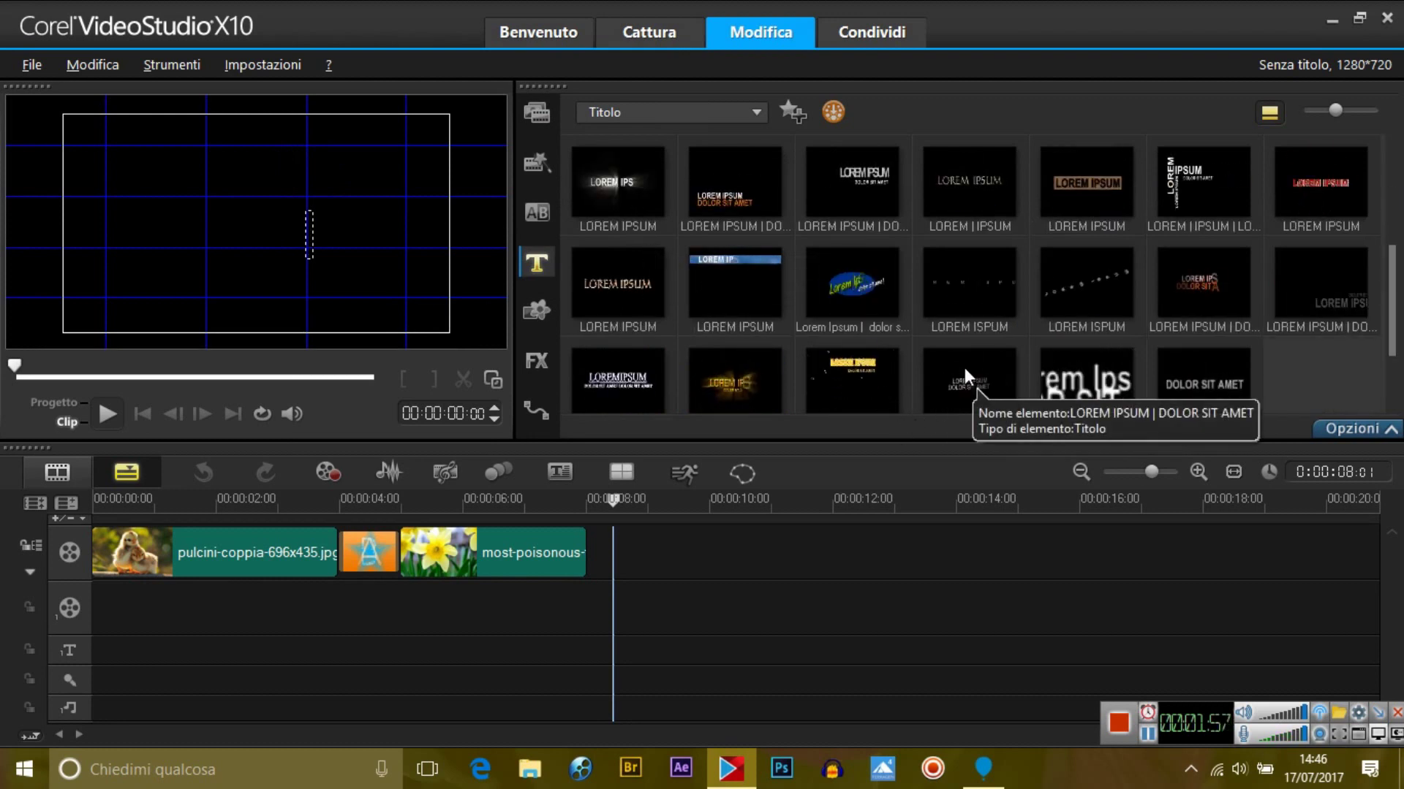
{"action": "scroll", "coordinate": [962, 367], "scroll_direction": "down", "scroll_amount": 2}
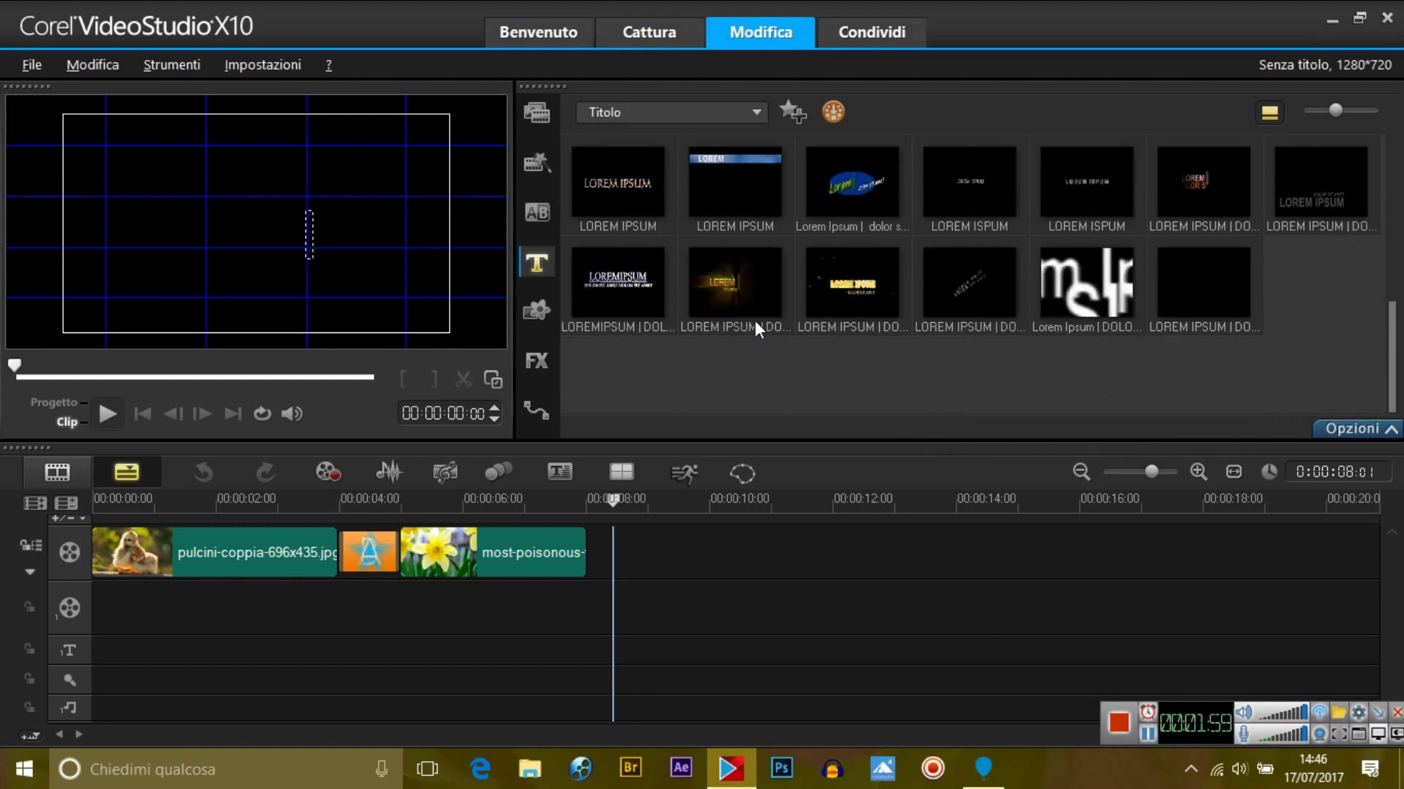
{"action": "scroll", "coordinate": [736, 292], "scroll_direction": "up", "scroll_amount": 2}
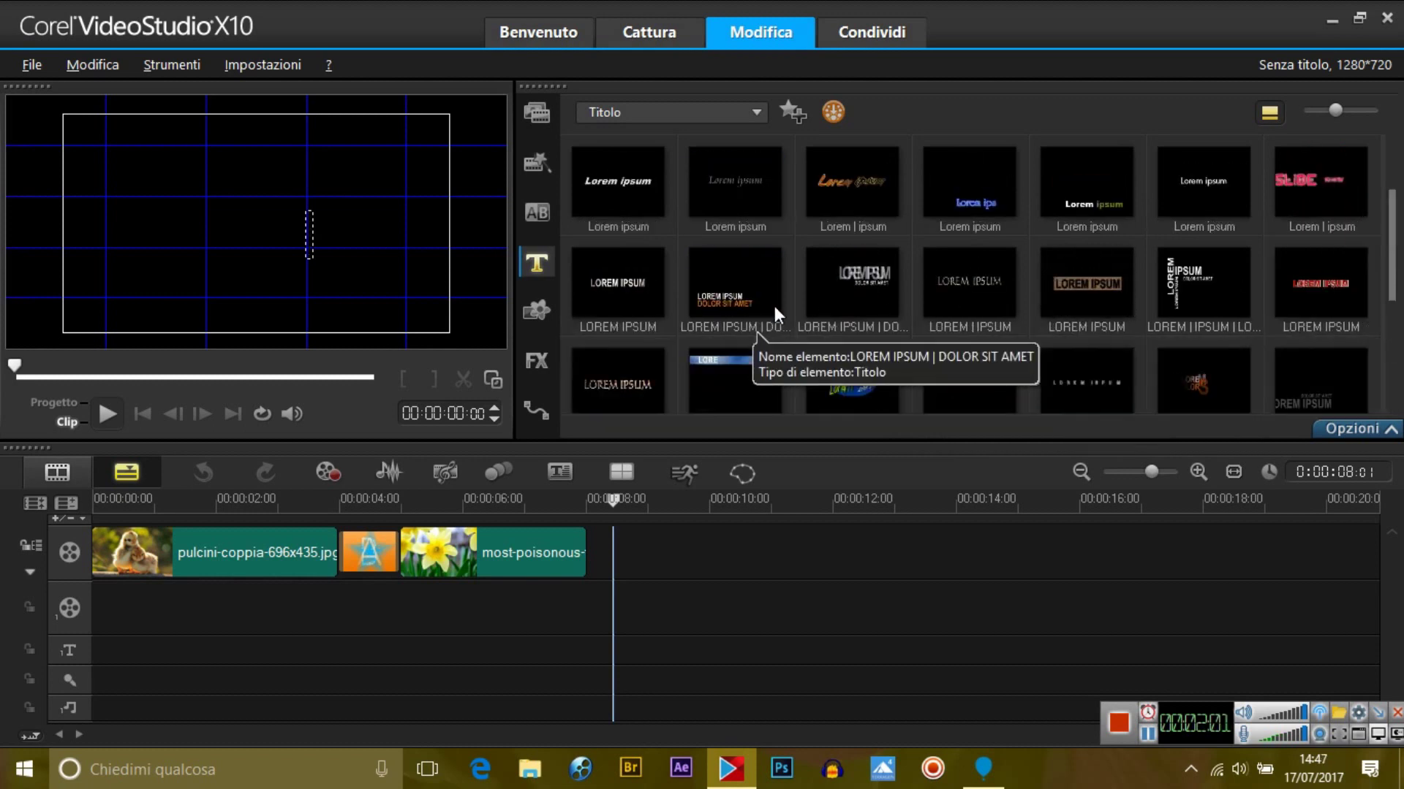
{"action": "scroll", "coordinate": [893, 272], "scroll_direction": "up", "scroll_amount": 2}
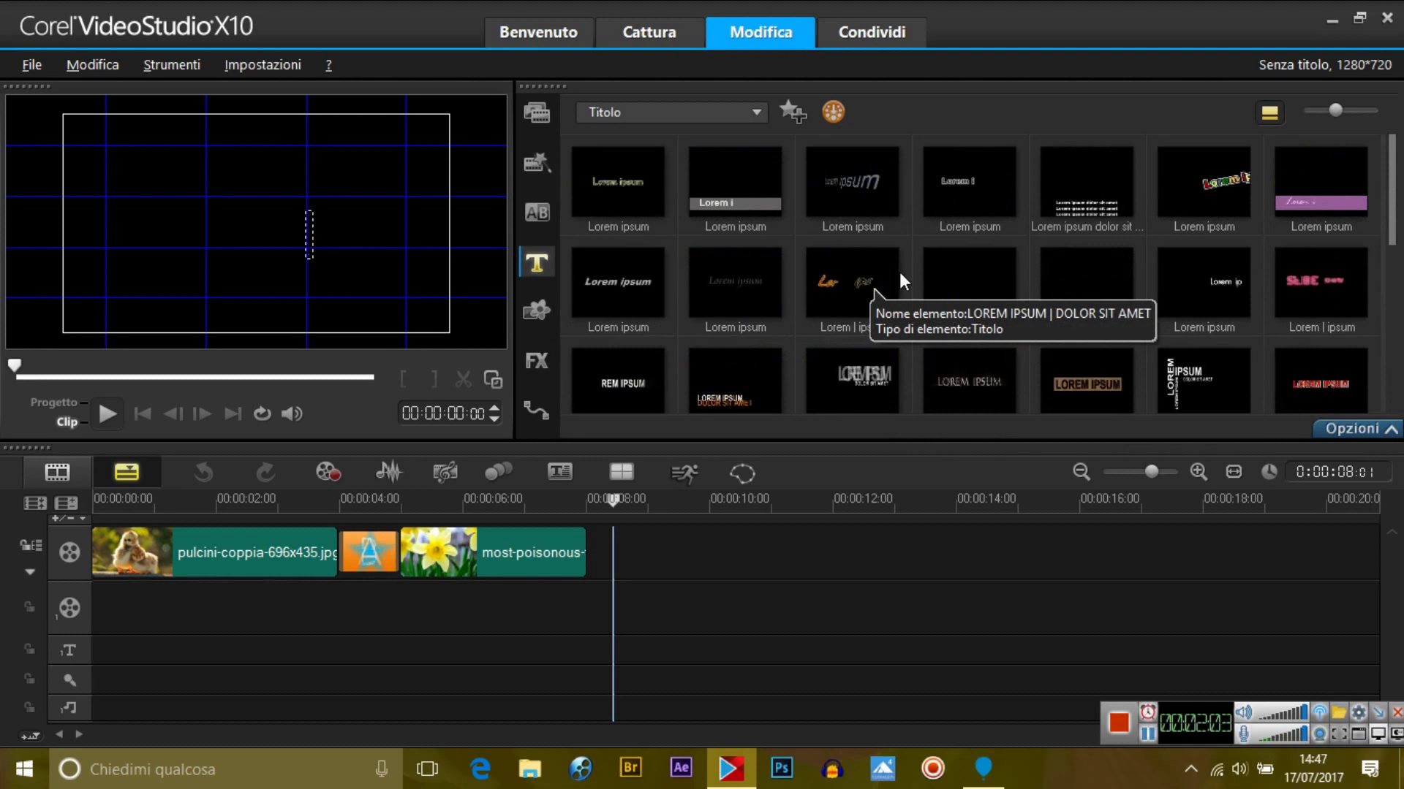
{"action": "scroll", "coordinate": [797, 230], "scroll_direction": "down", "scroll_amount": 2}
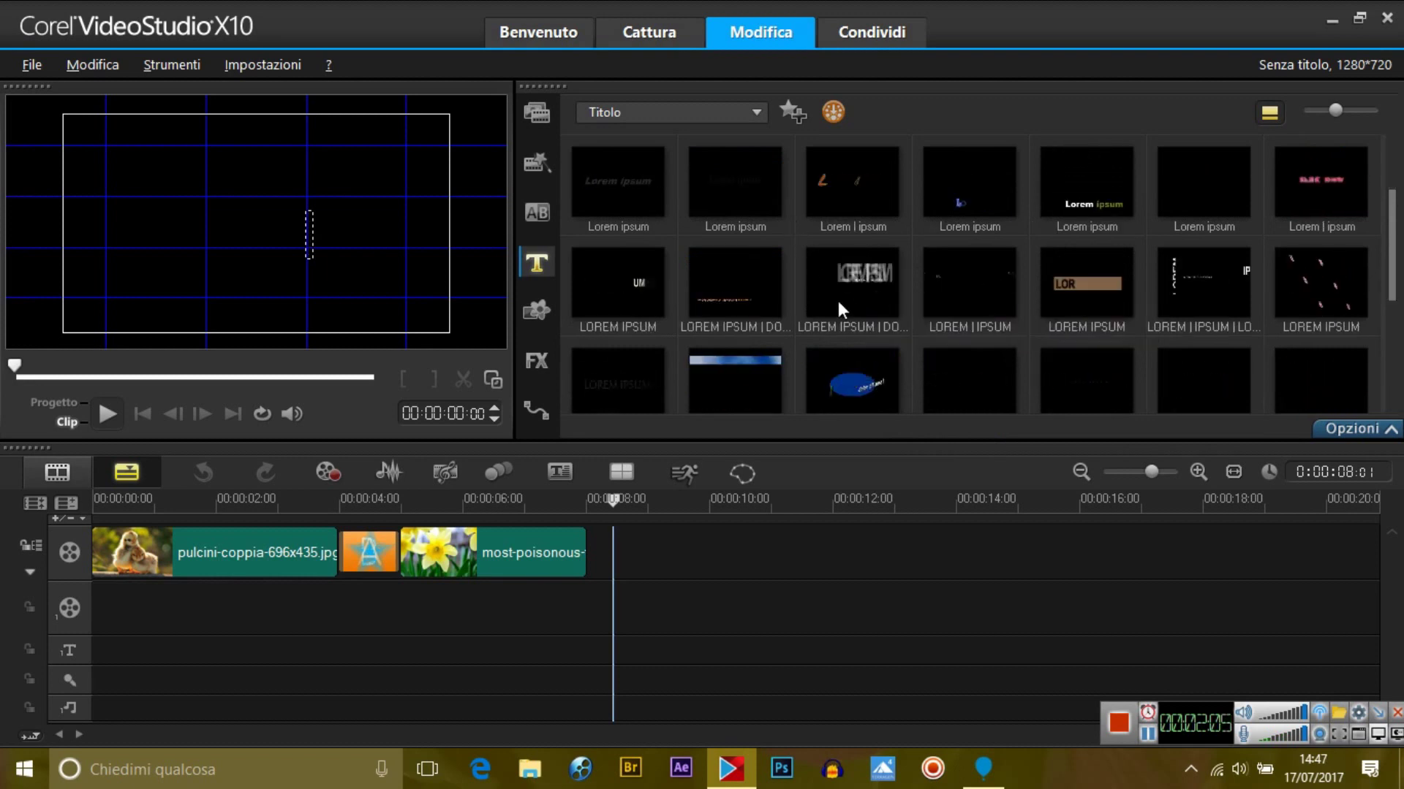
{"action": "scroll", "coordinate": [1026, 332], "scroll_direction": "down", "scroll_amount": 1}
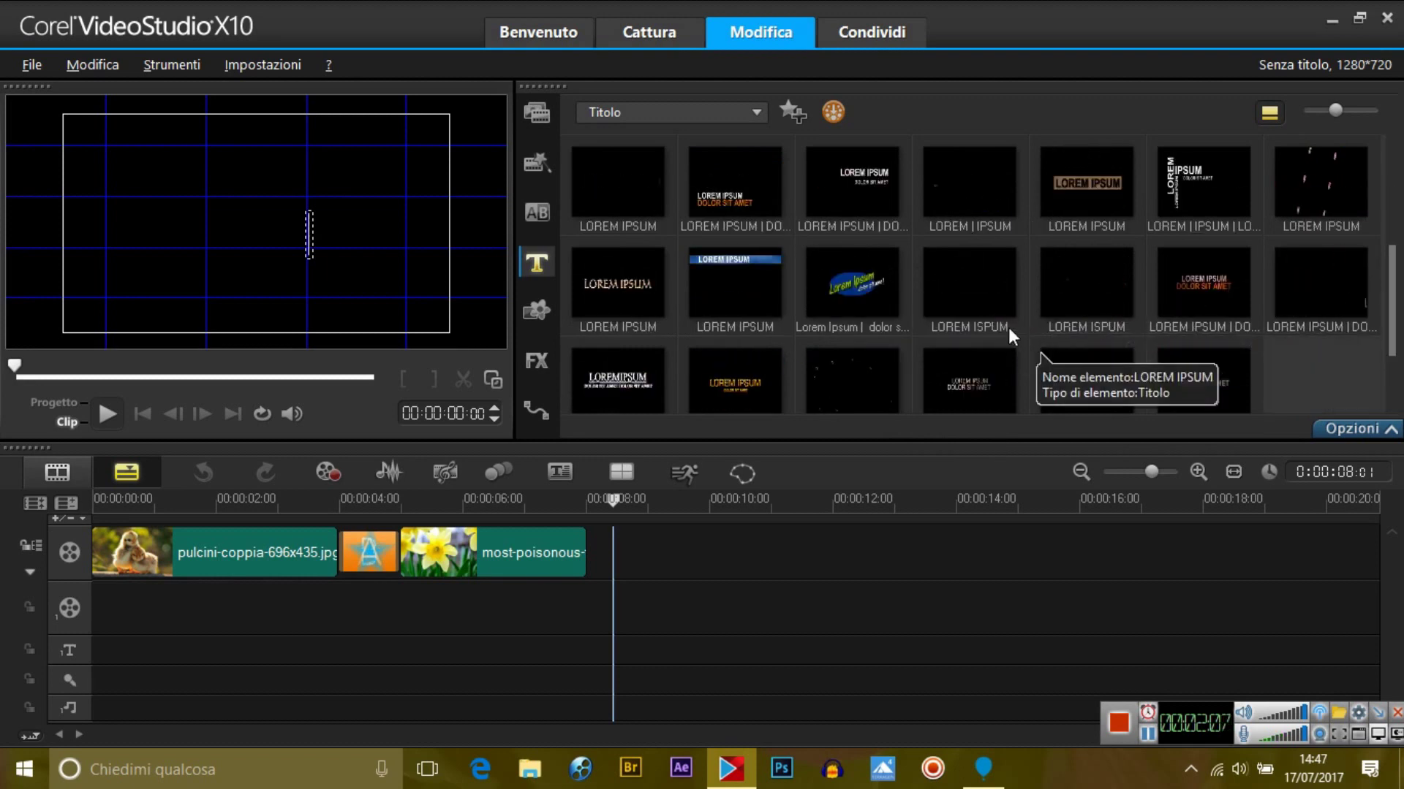
{"action": "scroll", "coordinate": [756, 310], "scroll_direction": "up", "scroll_amount": 2}
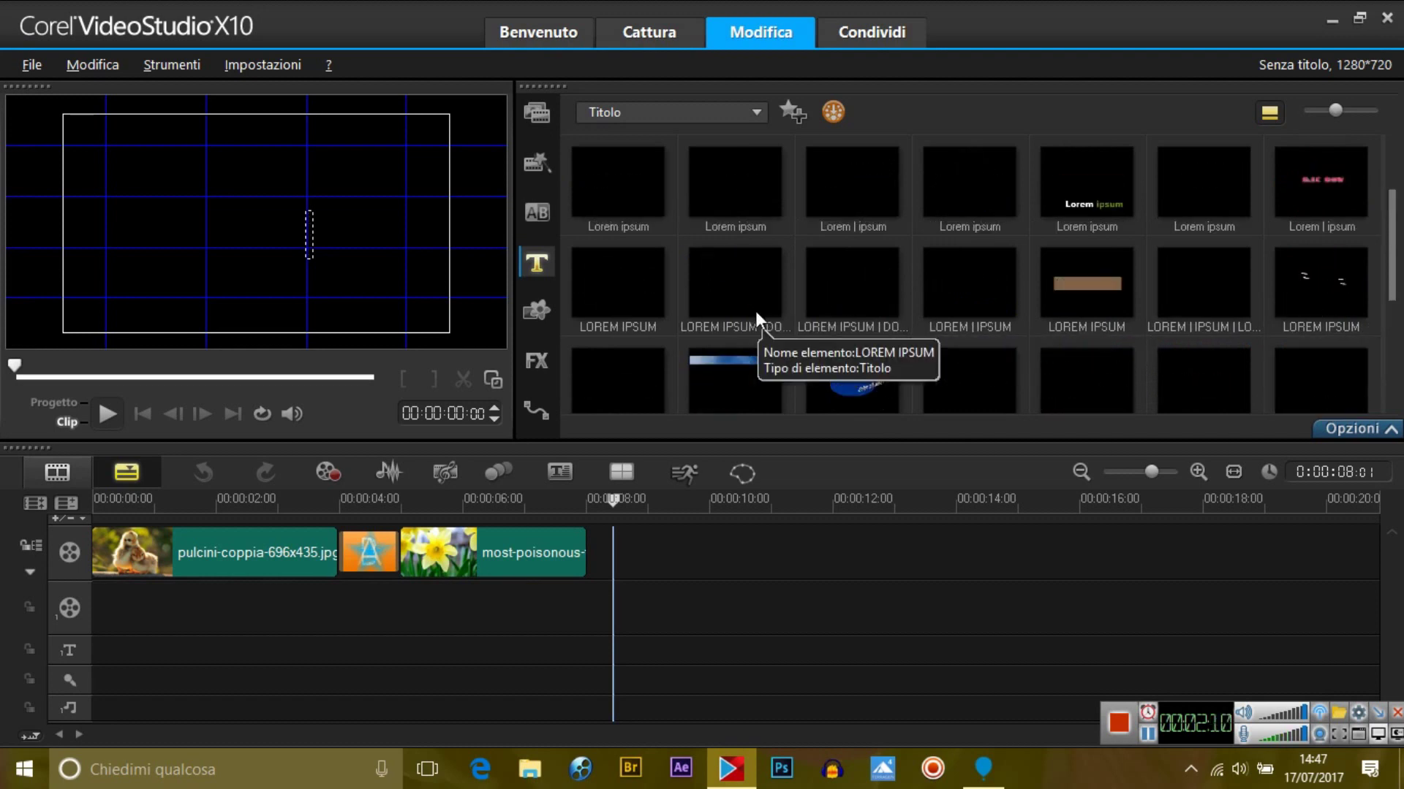
{"action": "left_click", "coordinate": [857, 171]}
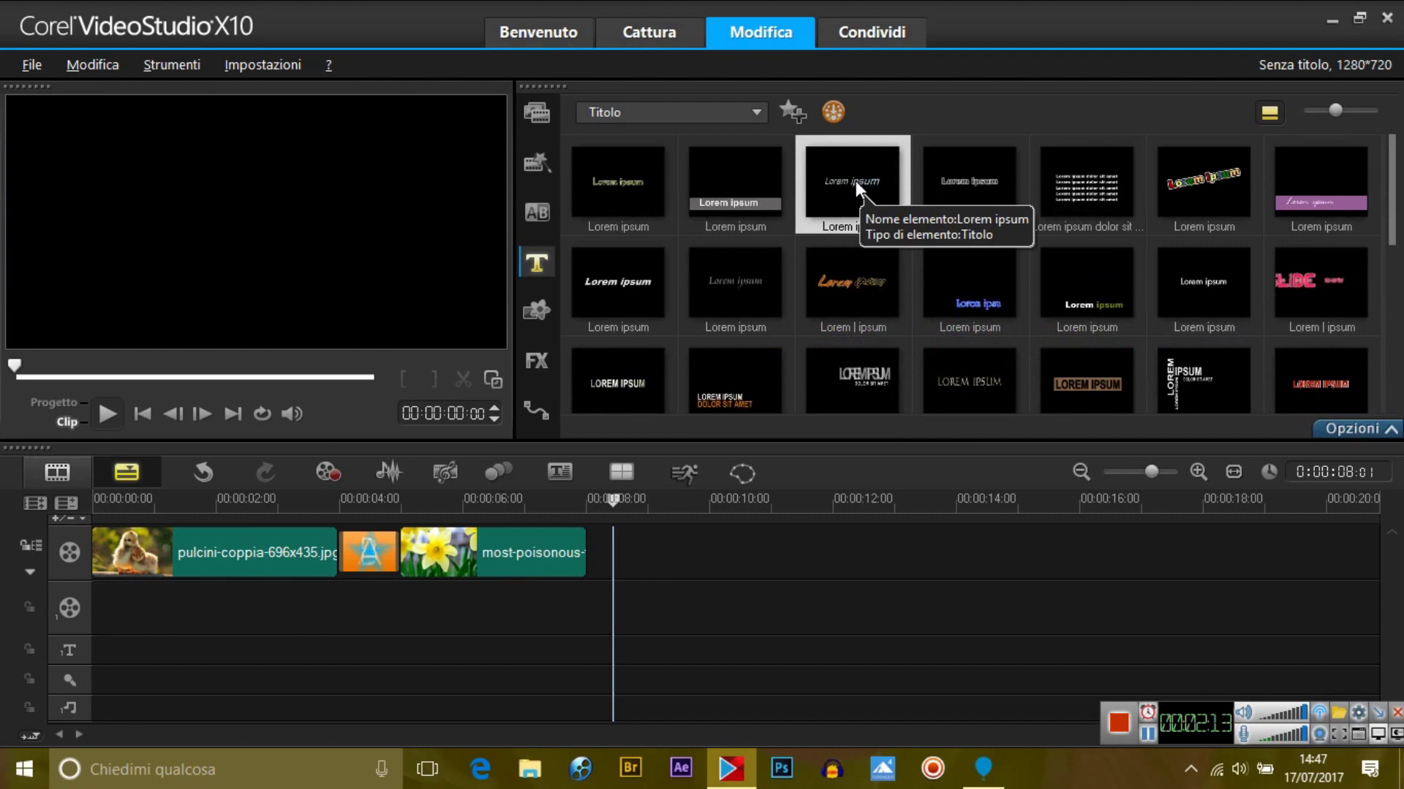
{"action": "left_click_drag", "start_coordinate": [850, 182], "coordinate": [97, 650]}
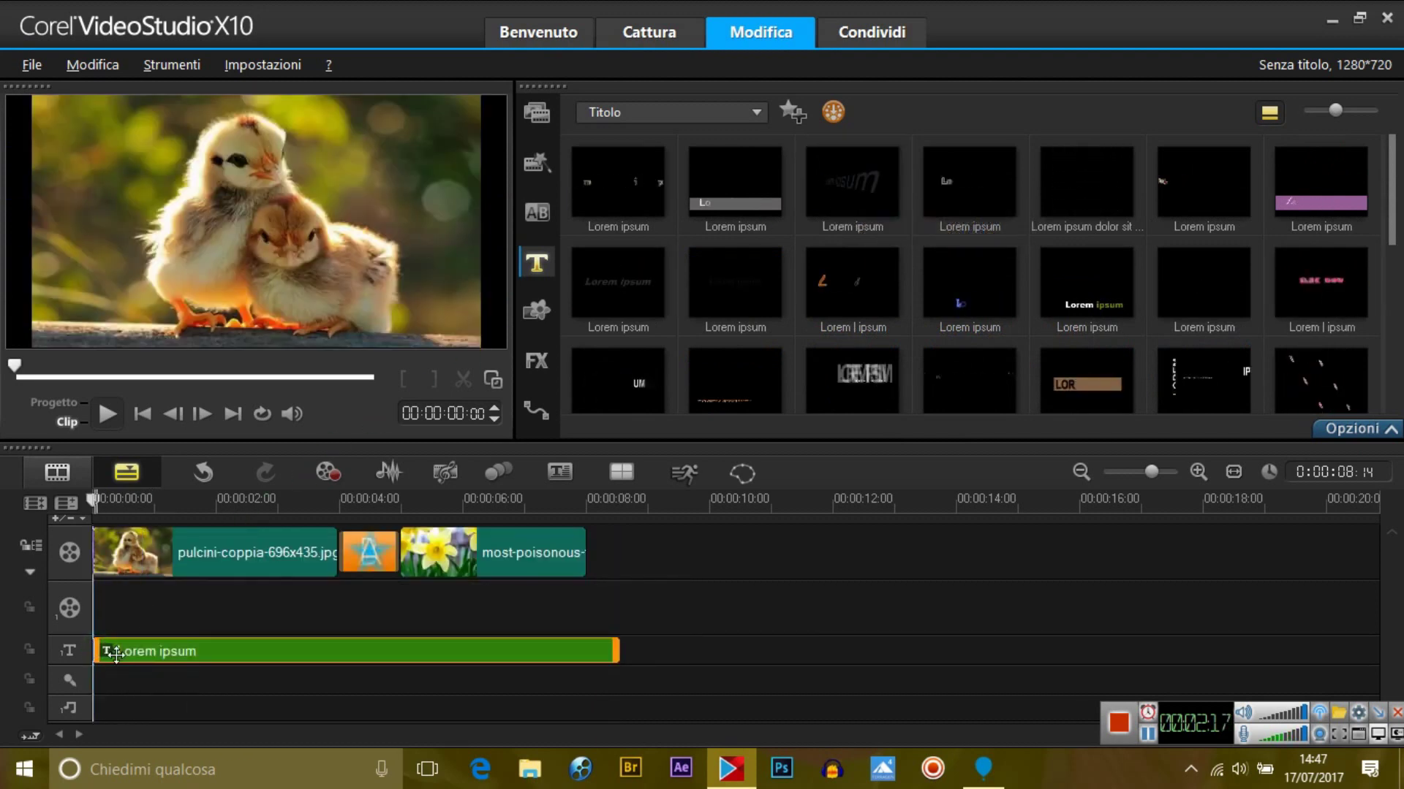
- Open the Lorem ipsum title clip for editing and set its font to Under Authority
{"action": "double_click", "coordinate": [411, 645]}
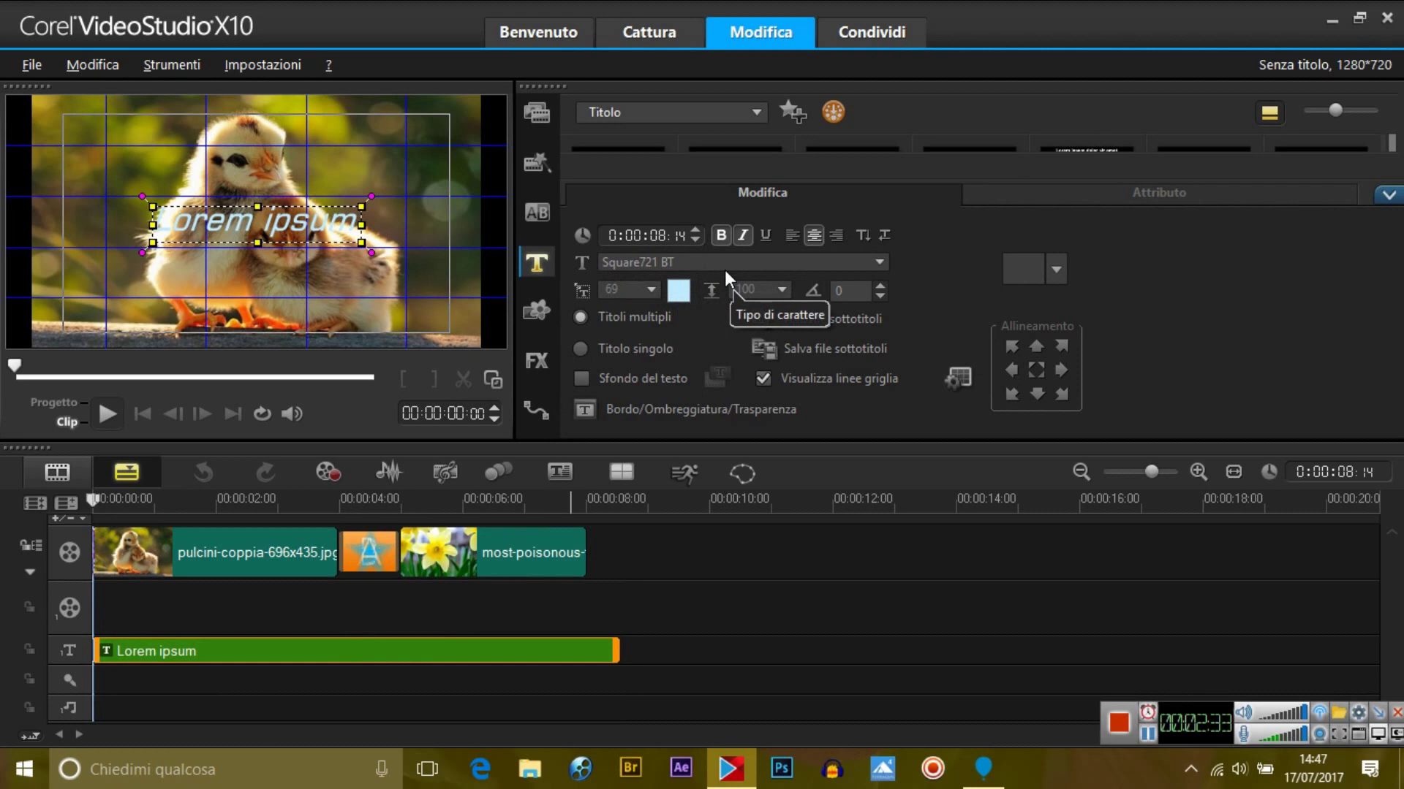
{"action": "left_click", "coordinate": [879, 262]}
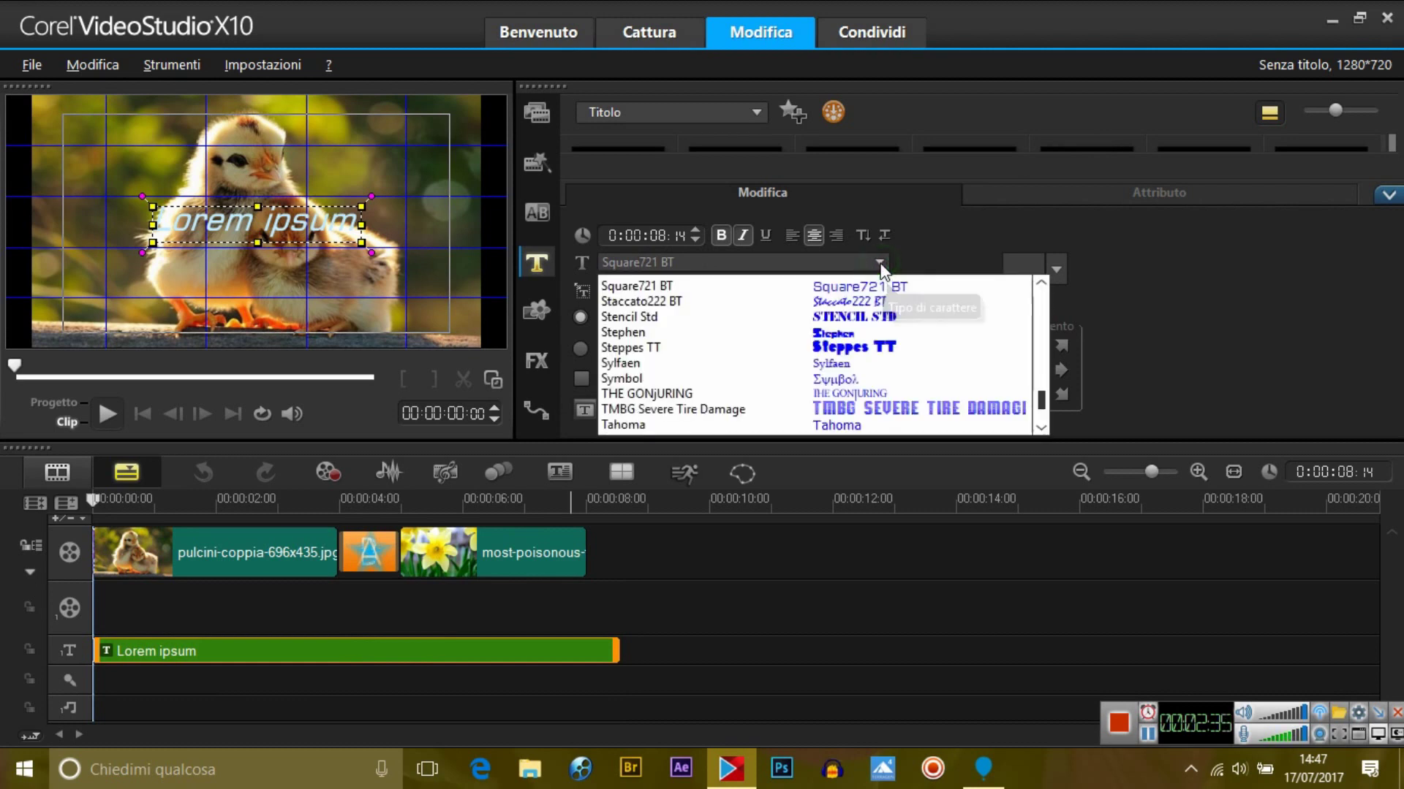
{"action": "scroll", "coordinate": [966, 330], "scroll_direction": "down", "scroll_amount": 1}
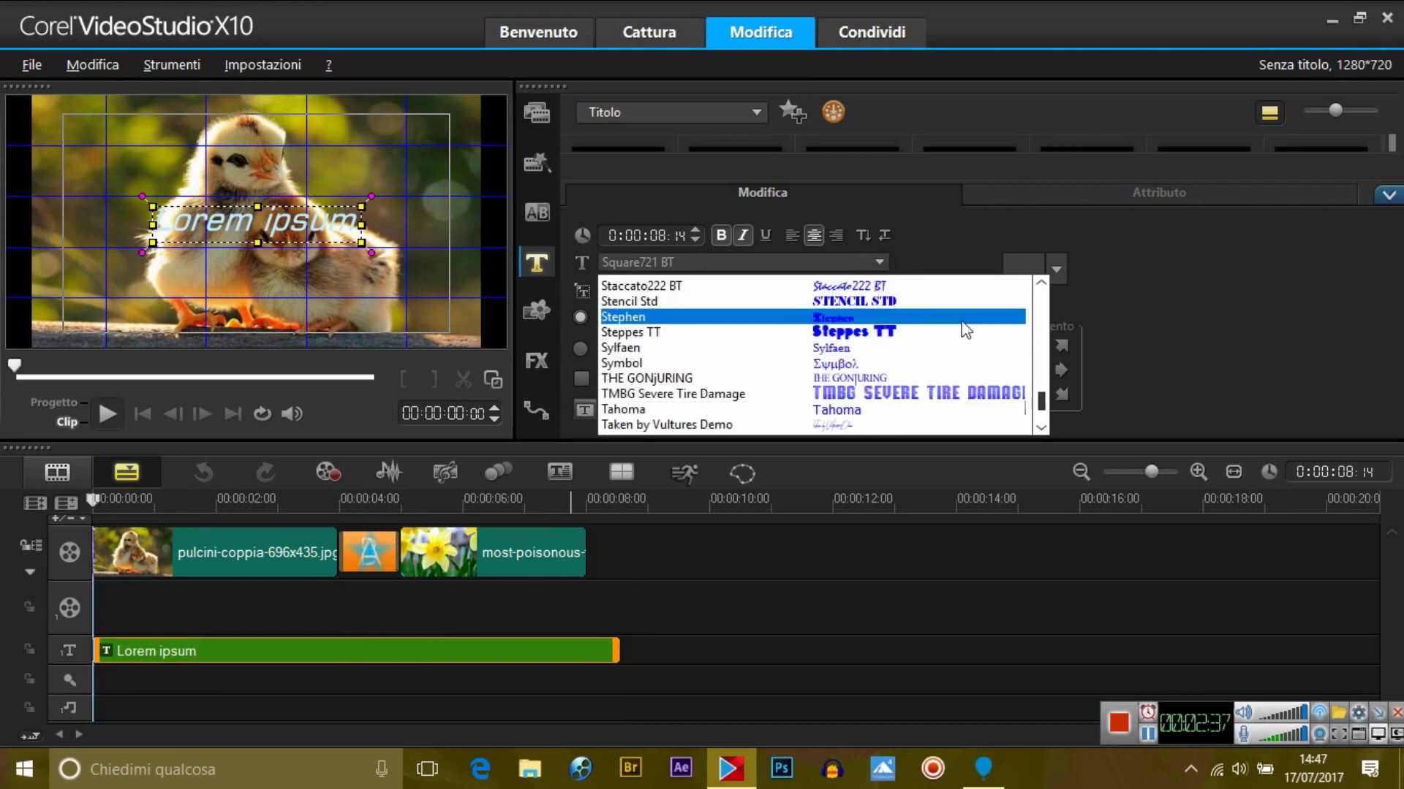
{"action": "scroll", "coordinate": [966, 330], "scroll_direction": "down", "scroll_amount": 3}
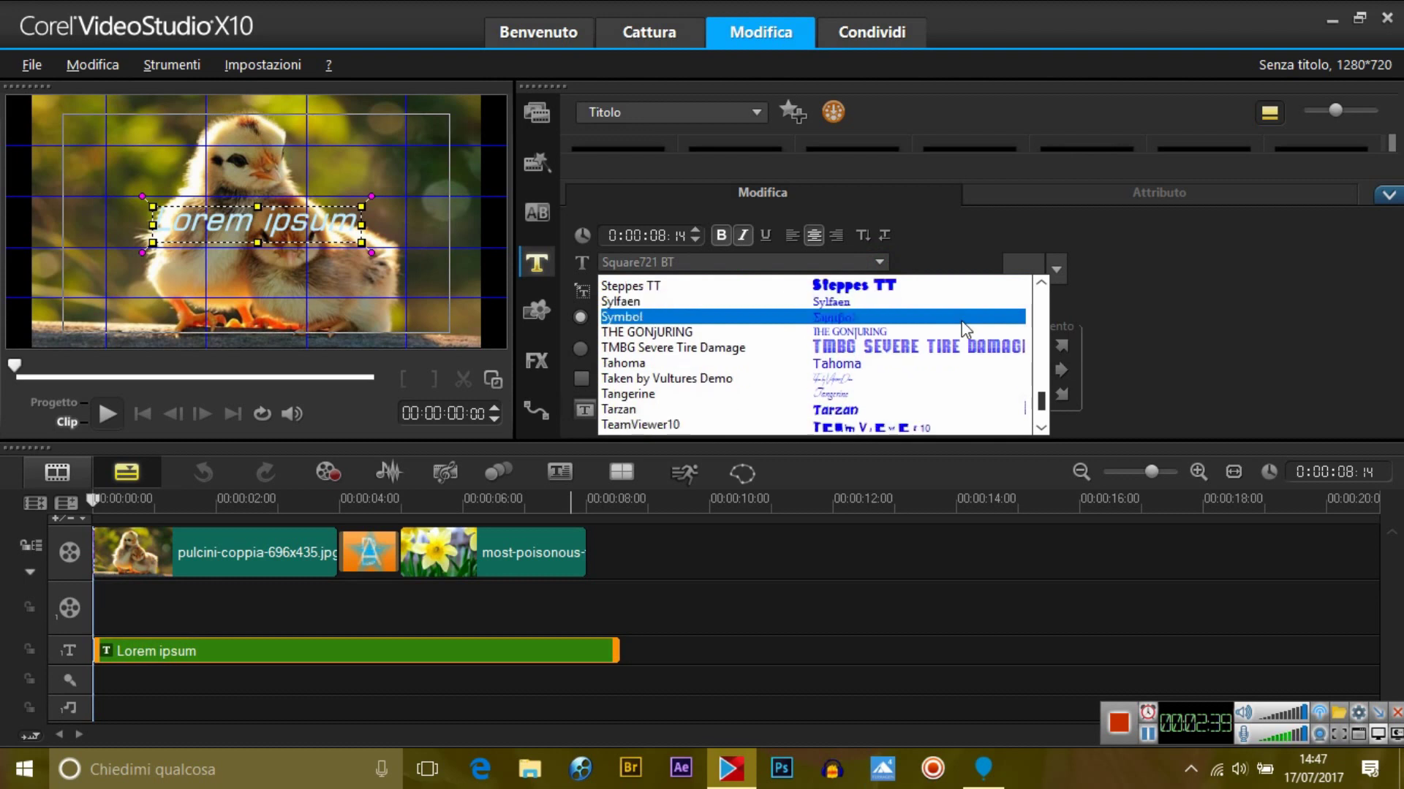
{"action": "scroll", "coordinate": [966, 330], "scroll_direction": "down", "scroll_amount": 7}
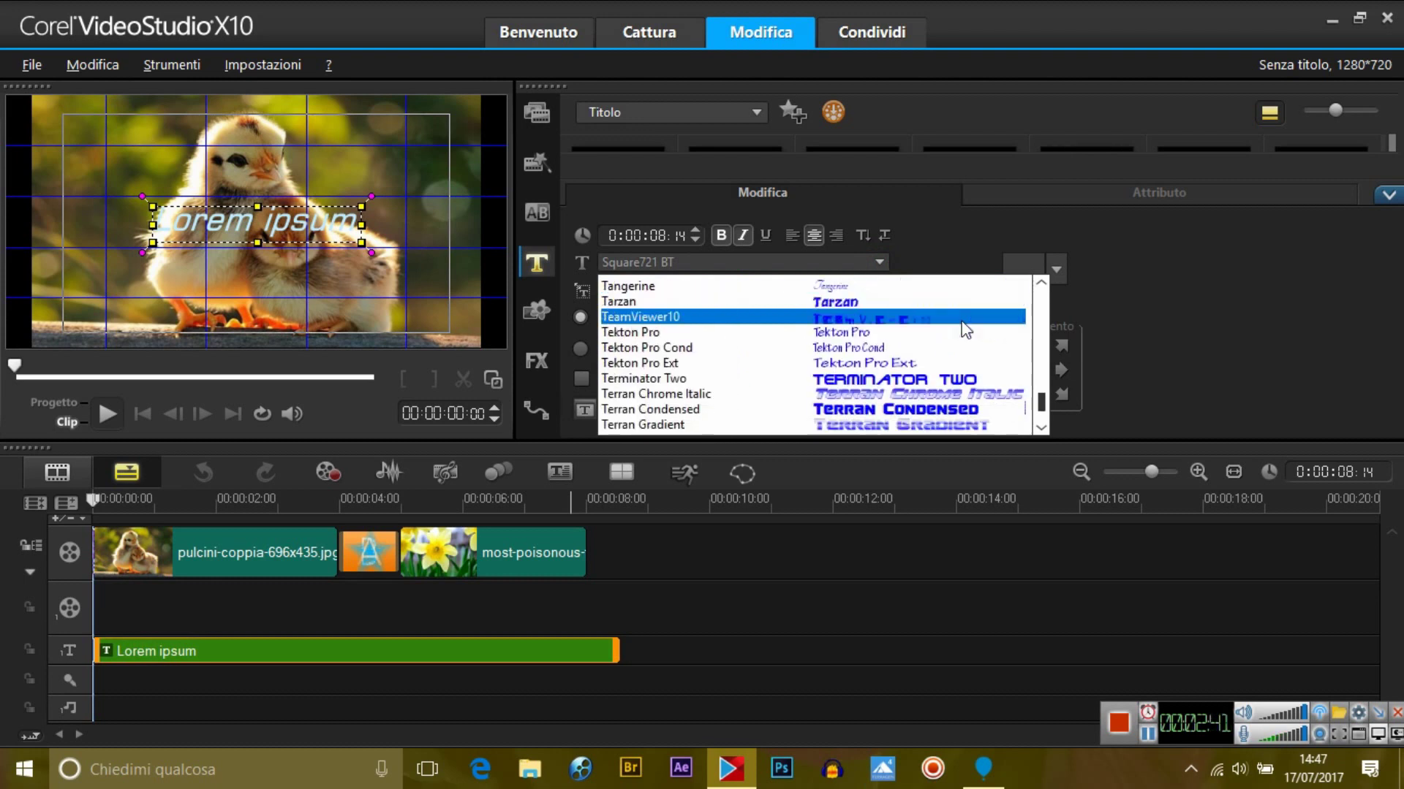
{"action": "scroll", "coordinate": [966, 330], "scroll_direction": "down", "scroll_amount": 1}
{"action": "scroll", "coordinate": [967, 330], "scroll_direction": "down", "scroll_amount": 7}
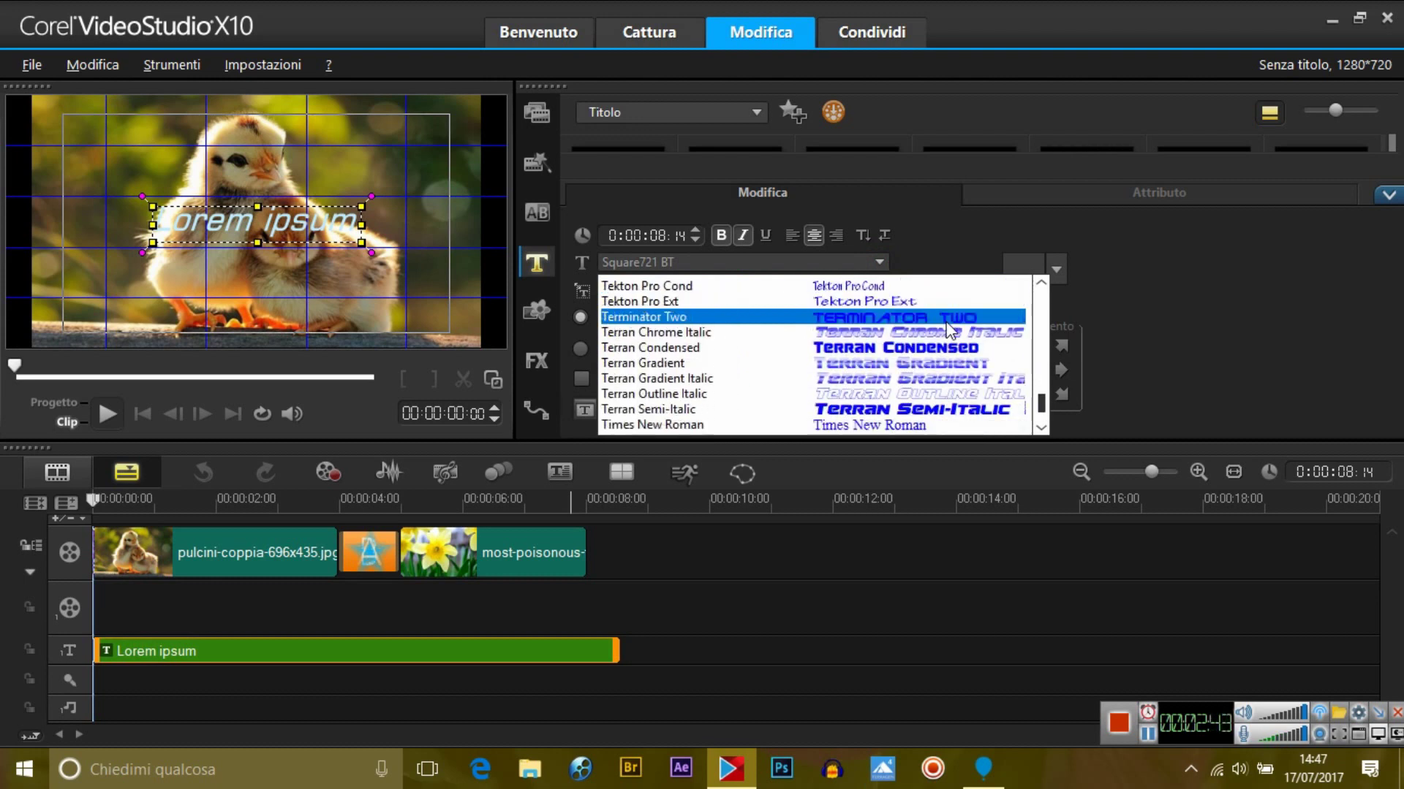
{"action": "scroll", "coordinate": [950, 331], "scroll_direction": "down", "scroll_amount": 5}
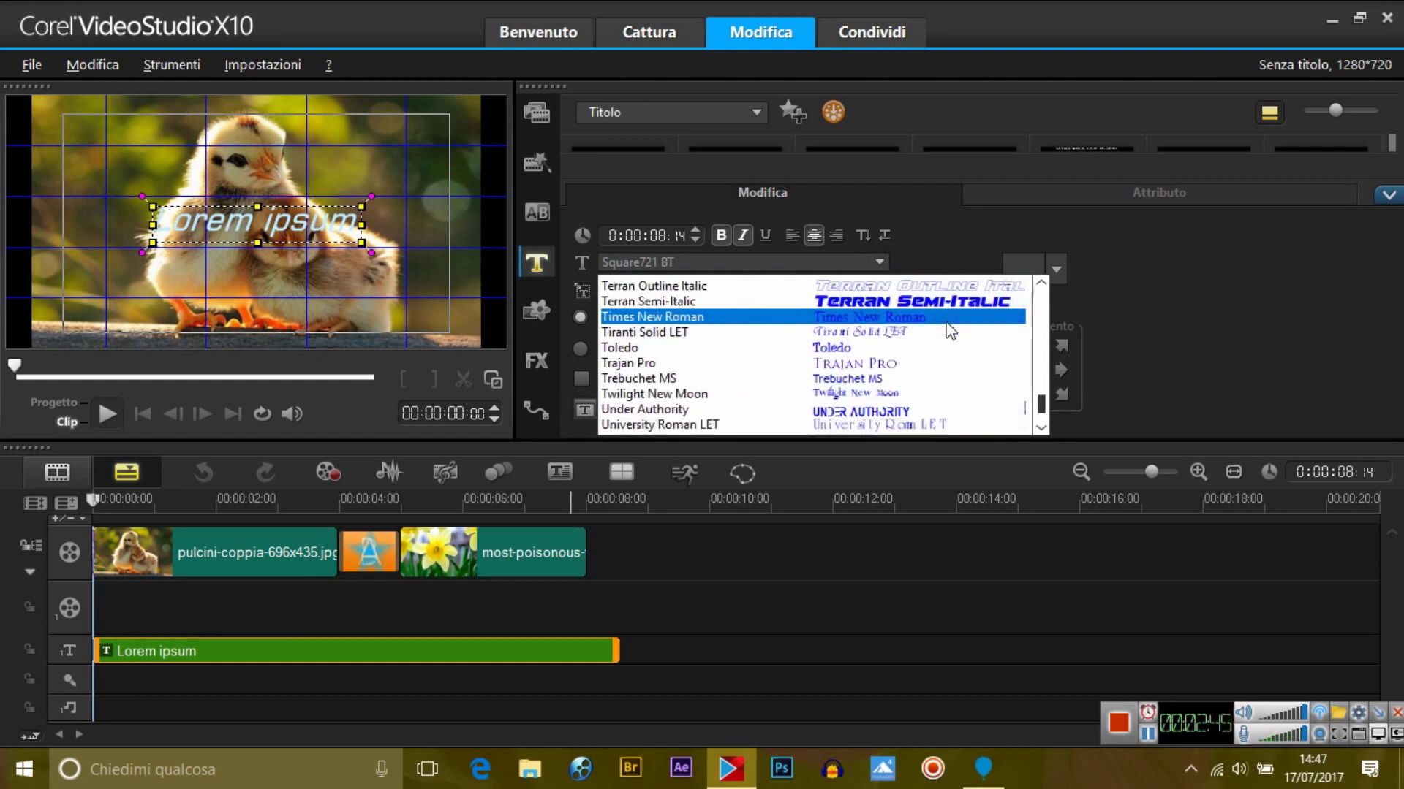
{"action": "scroll", "coordinate": [950, 330], "scroll_direction": "down", "scroll_amount": 2}
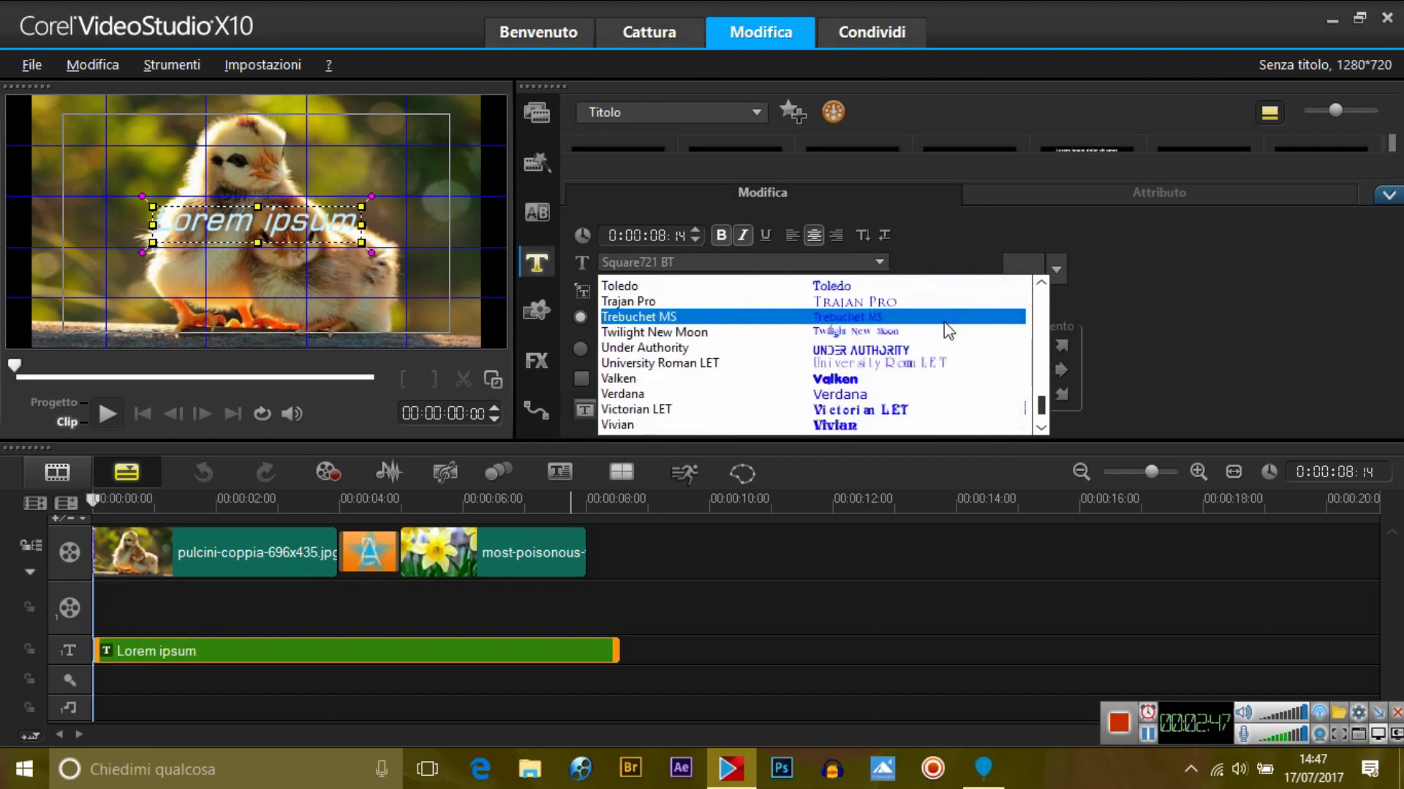
{"action": "left_click", "coordinate": [917, 348]}
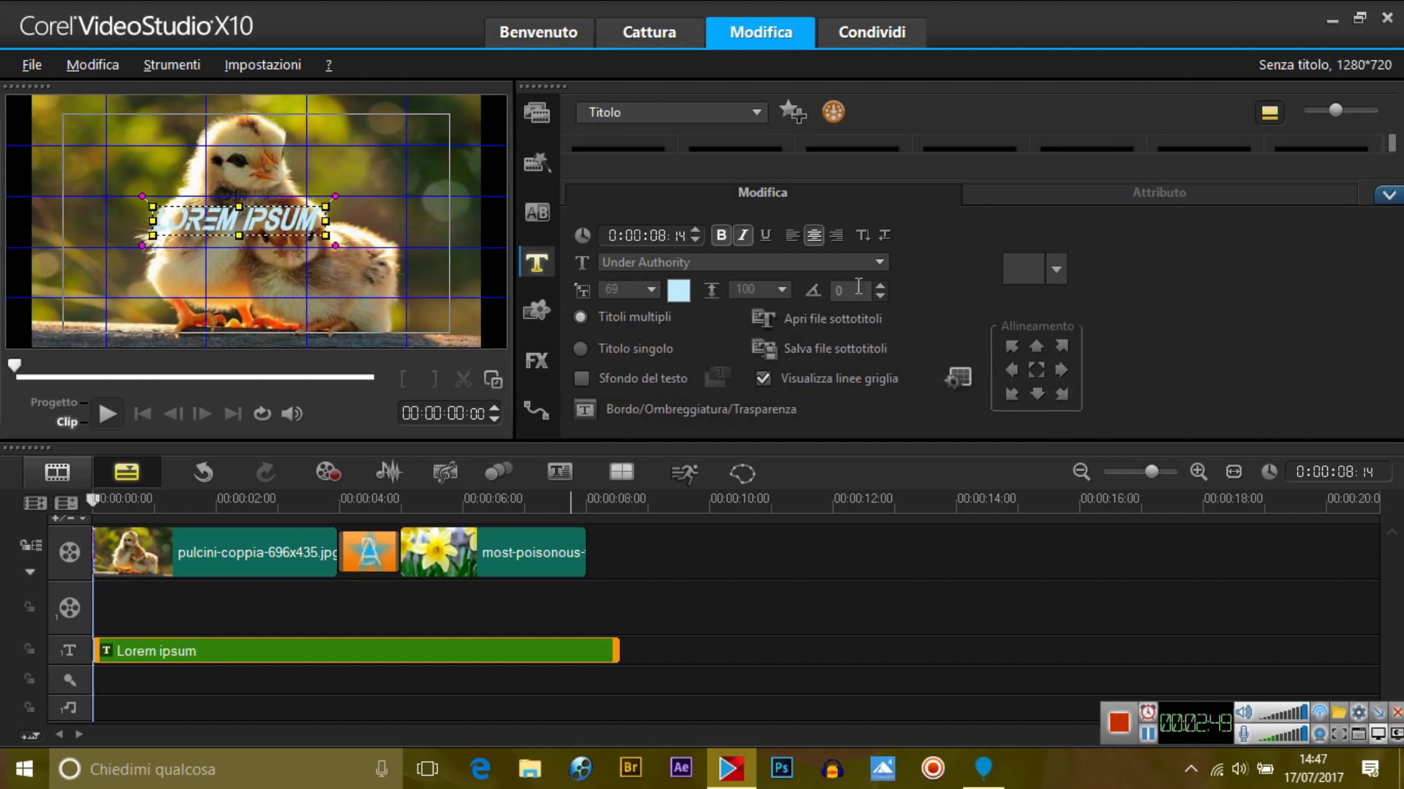
- Replace the placeholder title text with the creator's first name followed by the word Images
{"action": "left_click", "coordinate": [316, 218]}
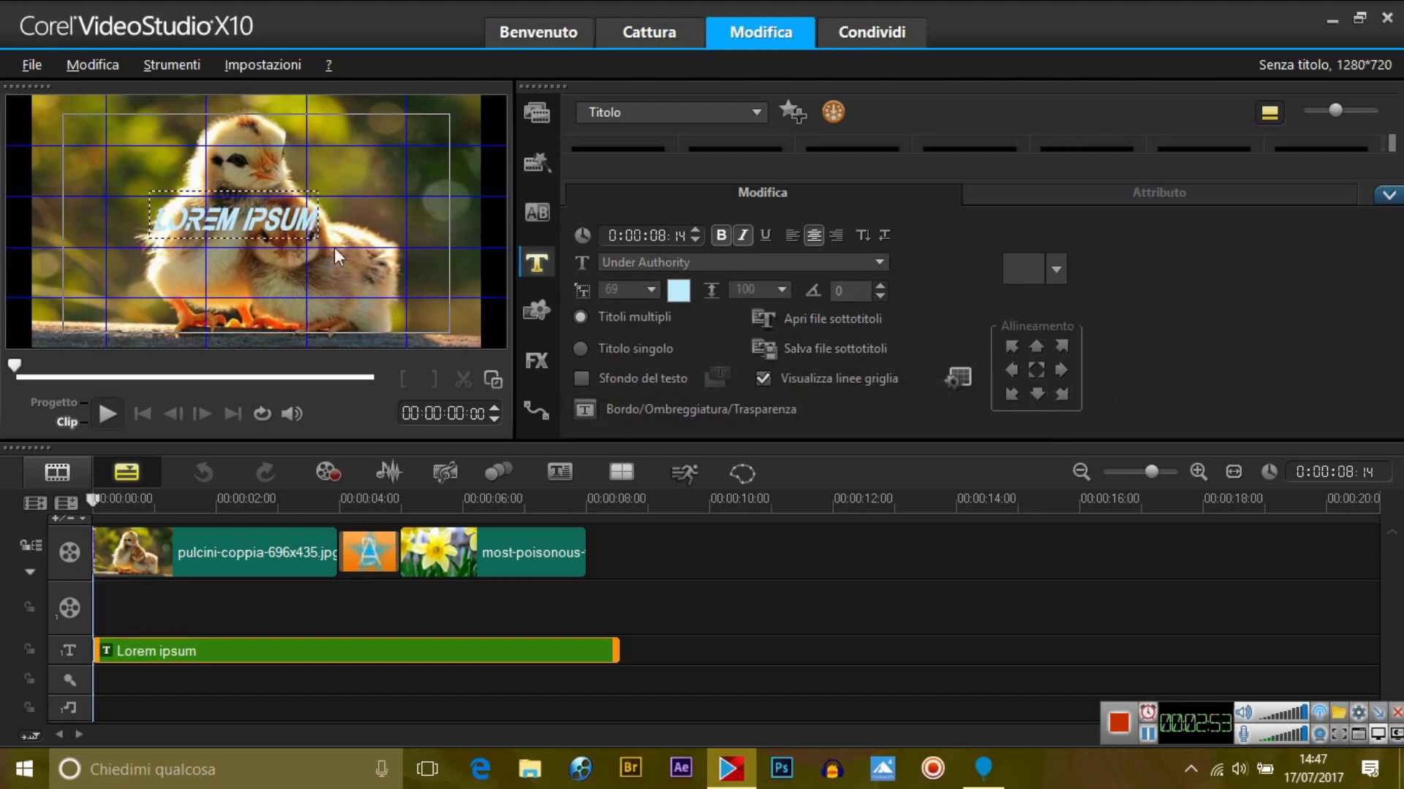
{"action": "key", "text": "BackSpace"}
{"action": "key", "text": "BackSpace"}
{"action": "key", "text": "BackSpace"}
{"action": "key", "text": "BackSpace"}
{"action": "key", "text": "BackSpace"}
{"action": "key", "text": "BackSpace"}
{"action": "key", "text": "BackSpace"}
{"action": "key", "text": "BackSpace"}
{"action": "key", "text": "BackSpace"}
{"action": "key", "text": "BackSpace"}
{"action": "key", "text": "BackSpace"}
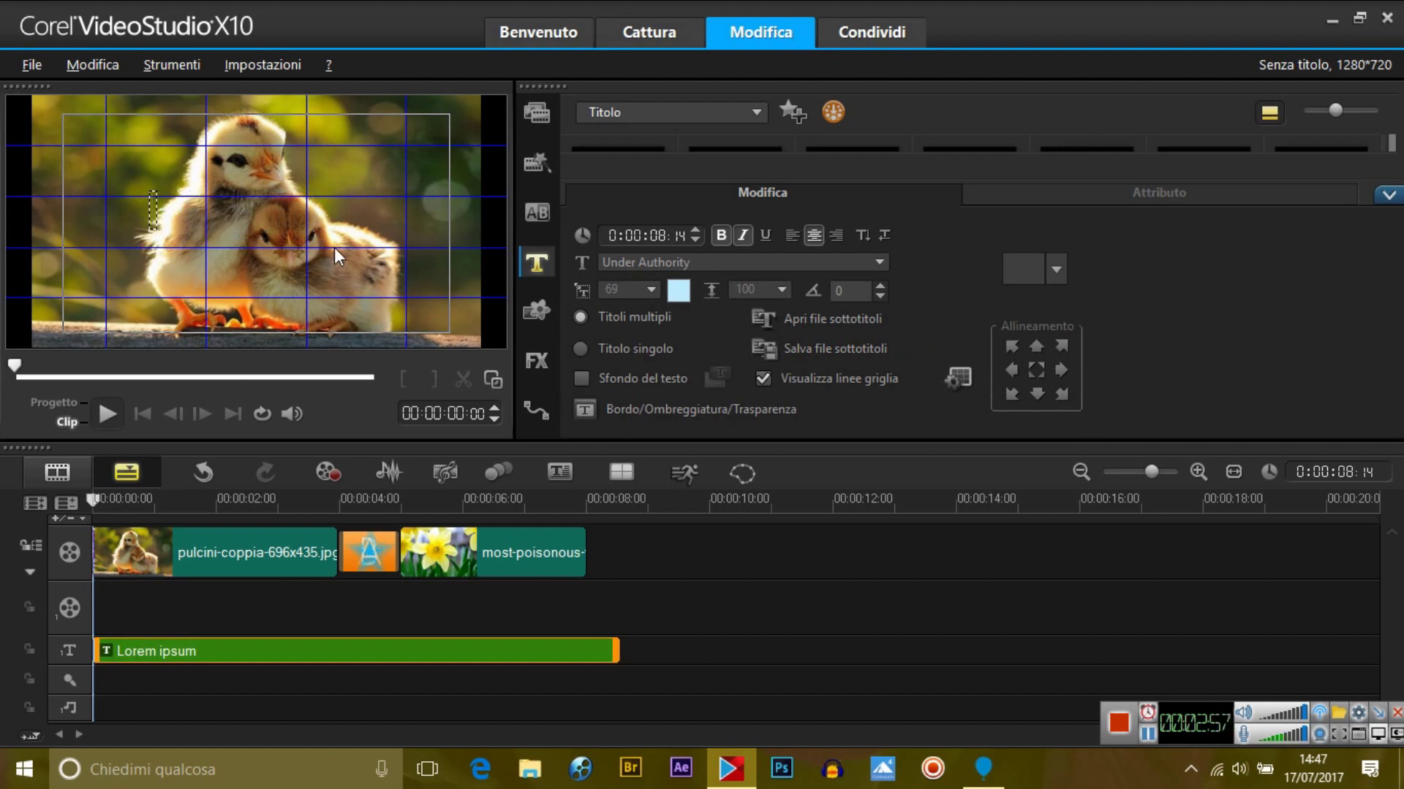
{"action": "type", "text": "Paola"}
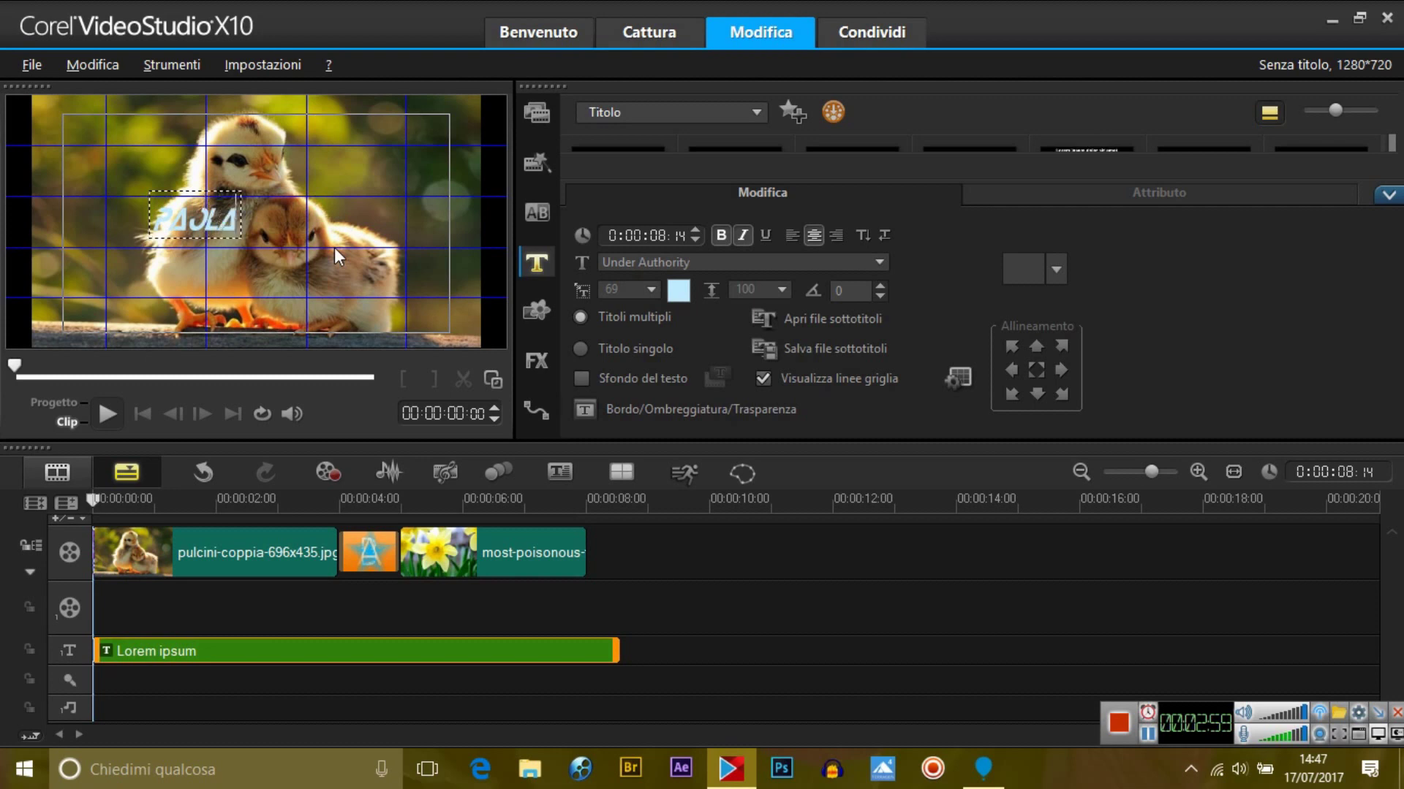
{"action": "type", "text": " @"}
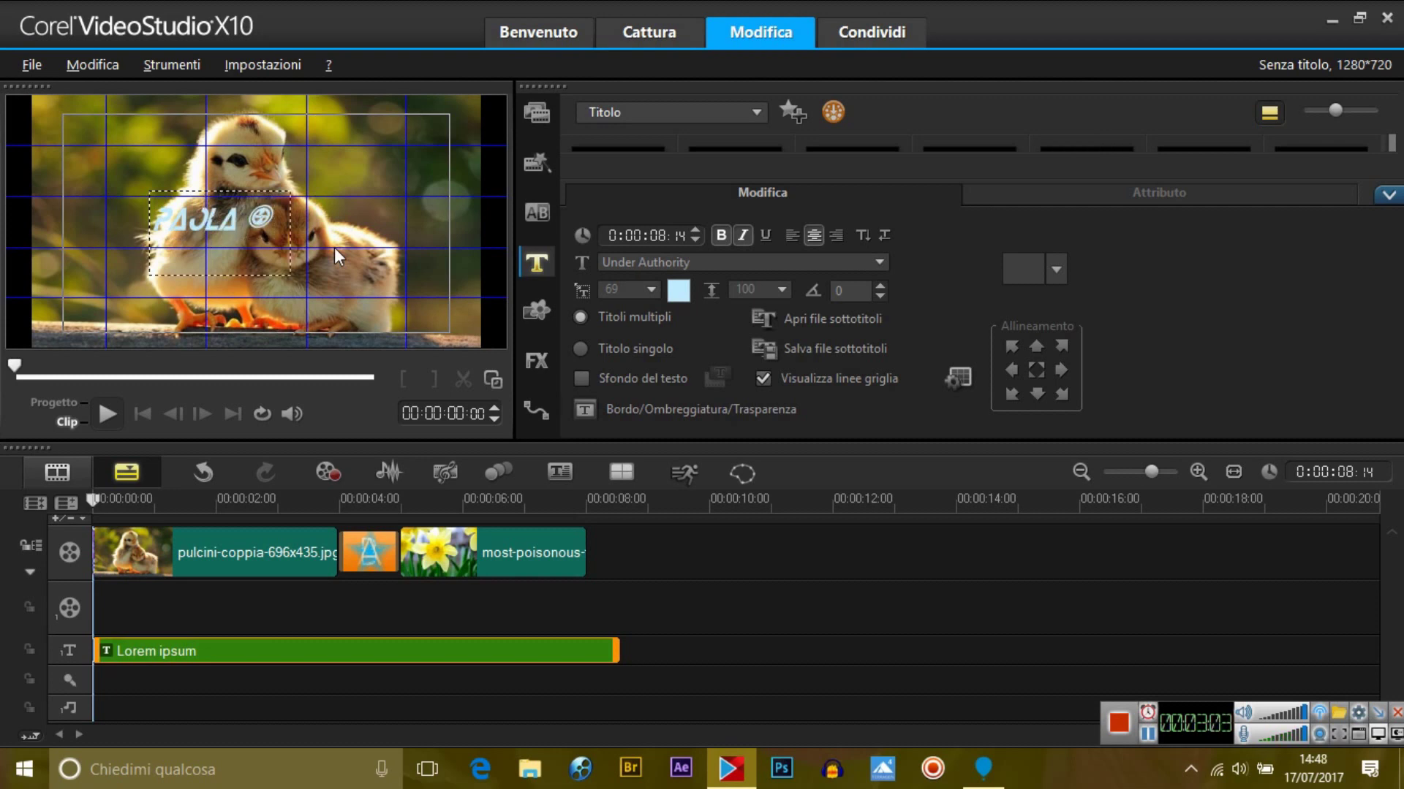
{"action": "key", "text": "BackSpace"}
{"action": "key", "text": "BackSpace"}
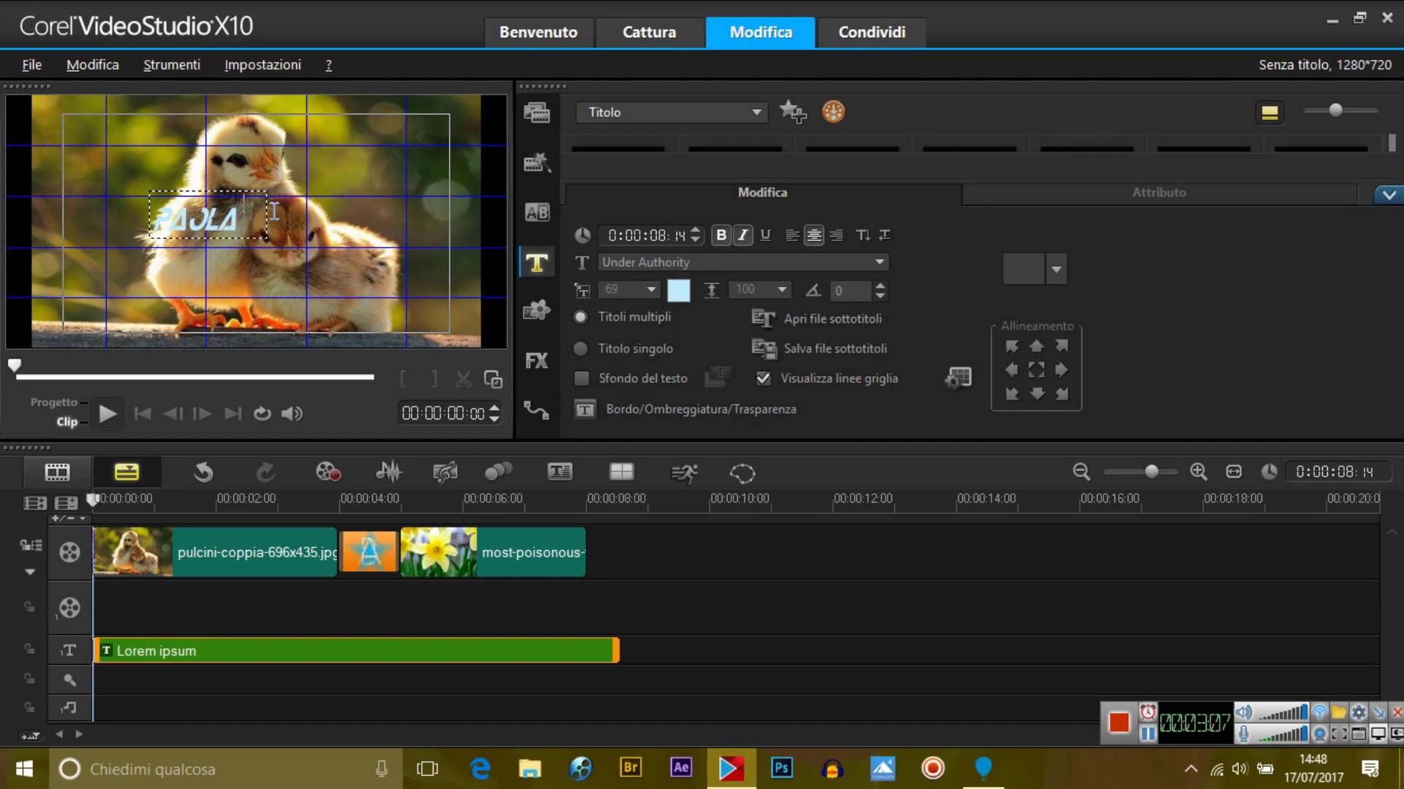
{"action": "type", "text": "IMAGES"}
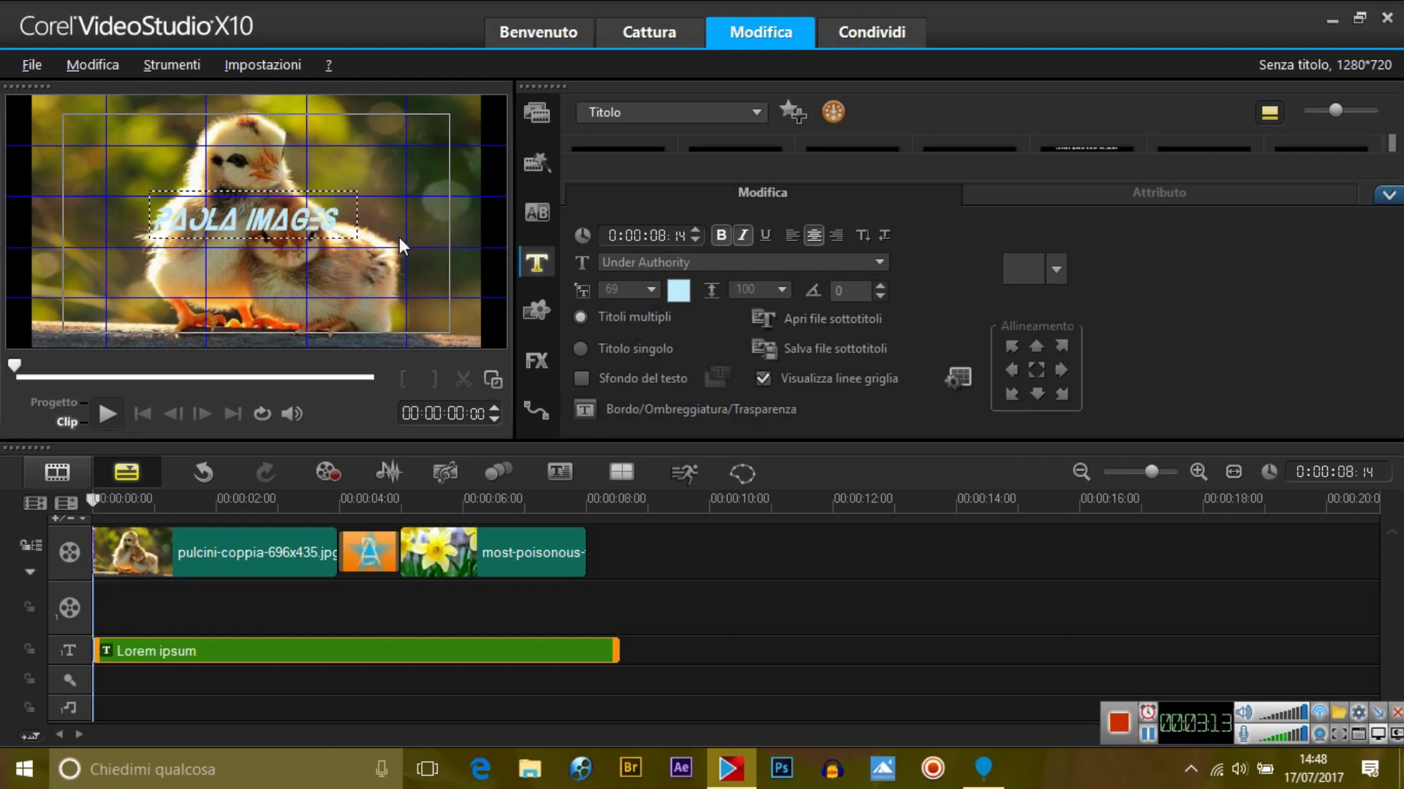
- Select the whole title text in the preview and set its font size to 103
{"action": "left_click", "coordinate": [650, 289]}
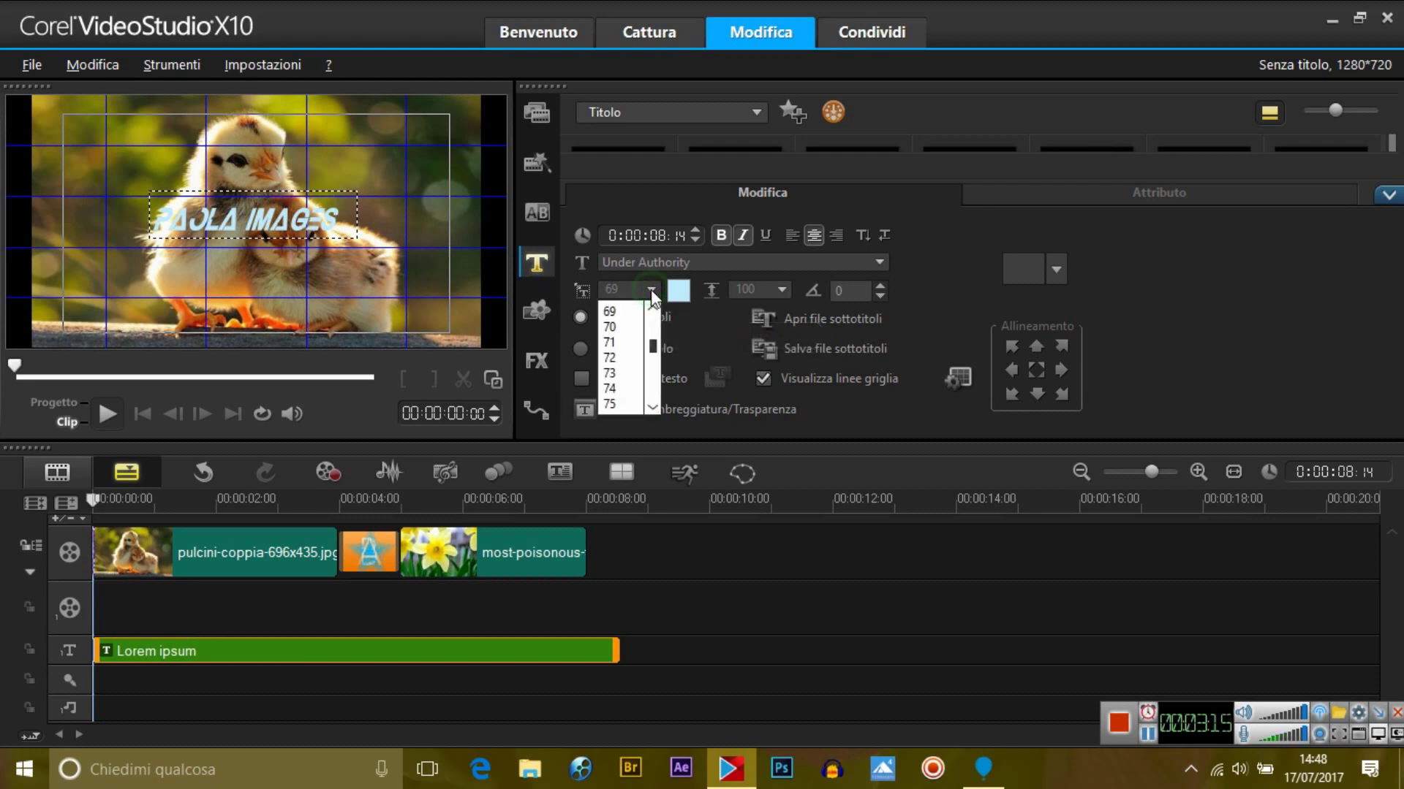
{"action": "scroll", "coordinate": [655, 345], "scroll_direction": "down", "scroll_amount": 9}
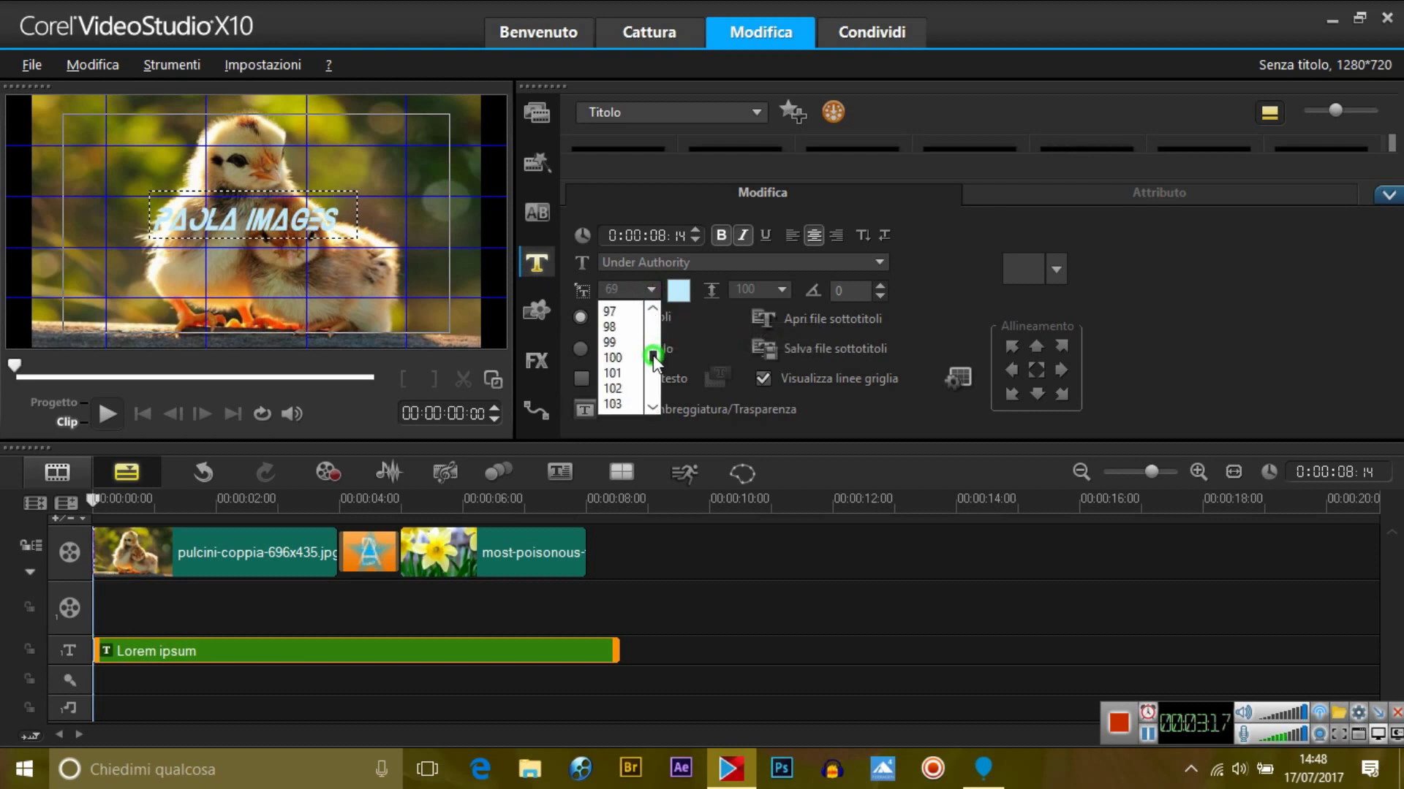
{"action": "left_click", "coordinate": [621, 358]}
{"action": "left_click_drag", "start_coordinate": [347, 215], "coordinate": [147, 203]}
{"action": "left_click", "coordinate": [647, 290]}
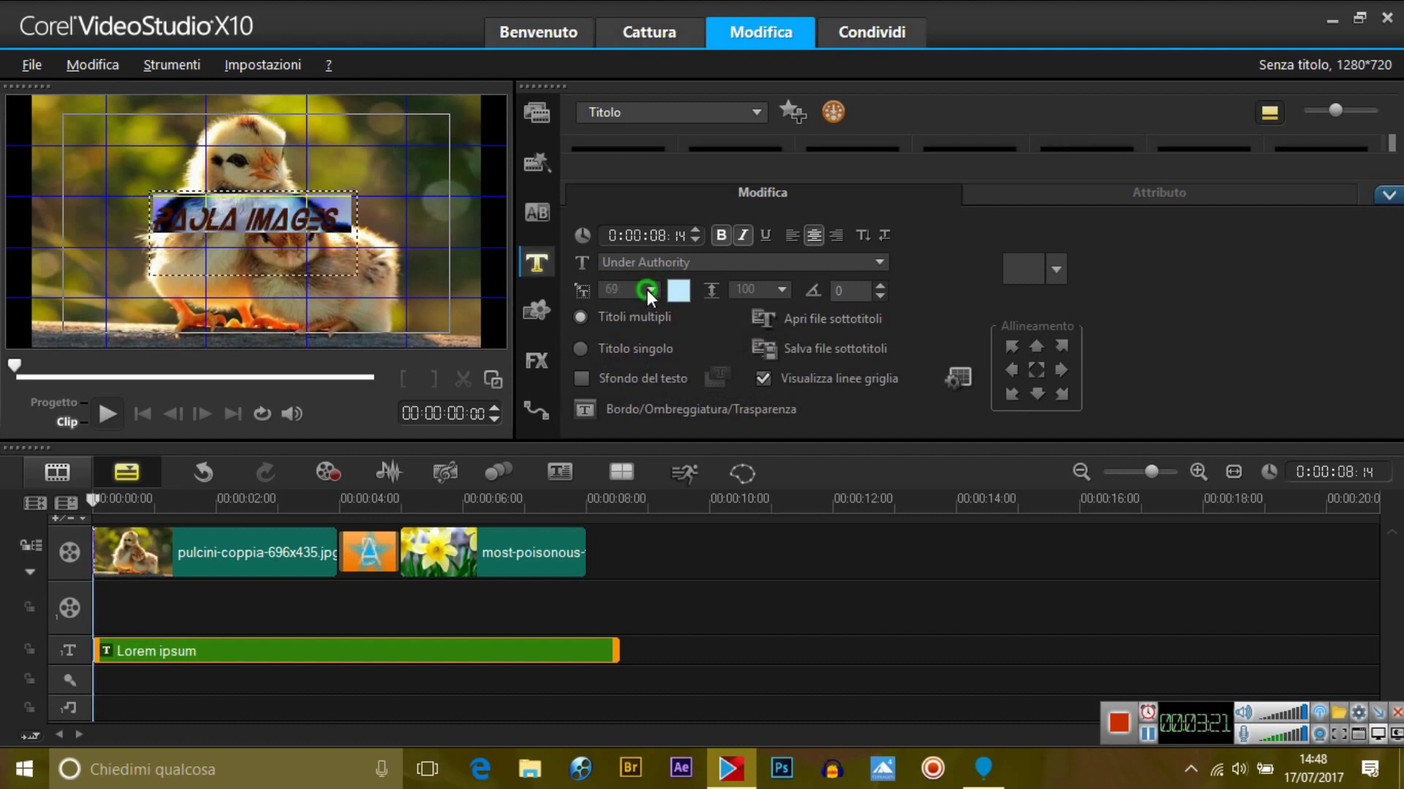
{"action": "mouse_move", "coordinate": [649, 376]}
{"action": "left_mouse_down"}
{"action": "mouse_move", "coordinate": [649, 345]}
{"action": "mouse_move", "coordinate": [653, 371]}
{"action": "mouse_move", "coordinate": [651, 356]}
{"action": "left_mouse_up"}
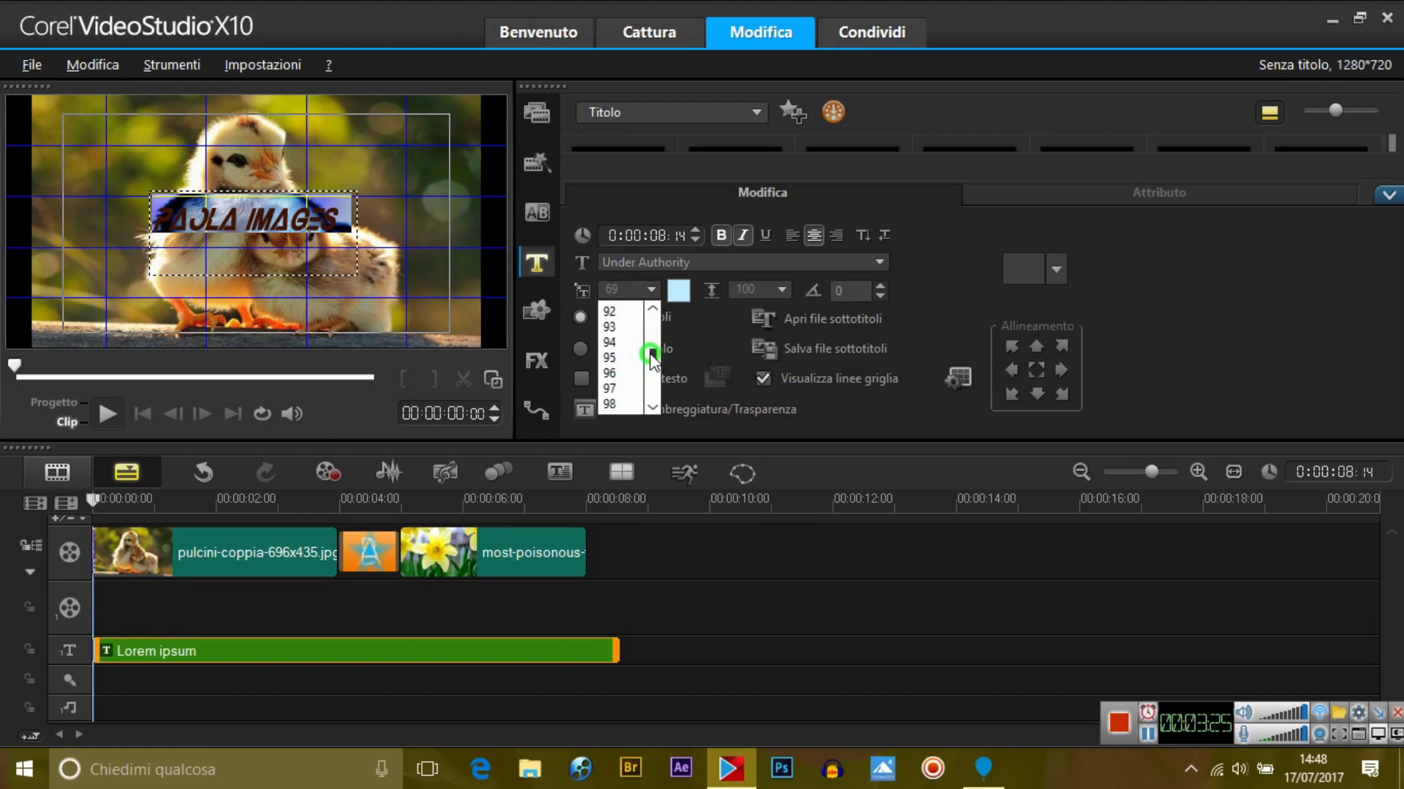
{"action": "left_click", "coordinate": [619, 315]}
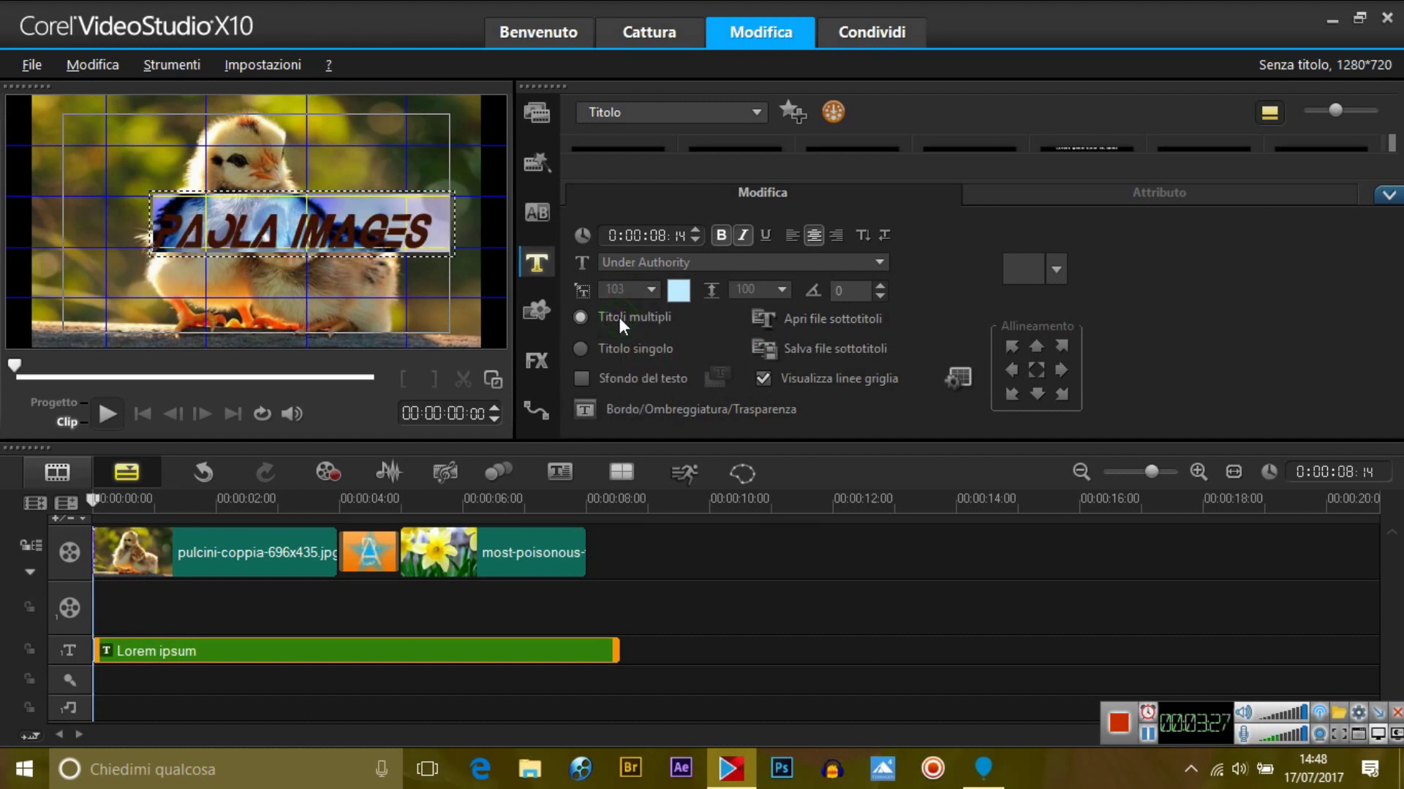
{"action": "left_click", "coordinate": [338, 212]}
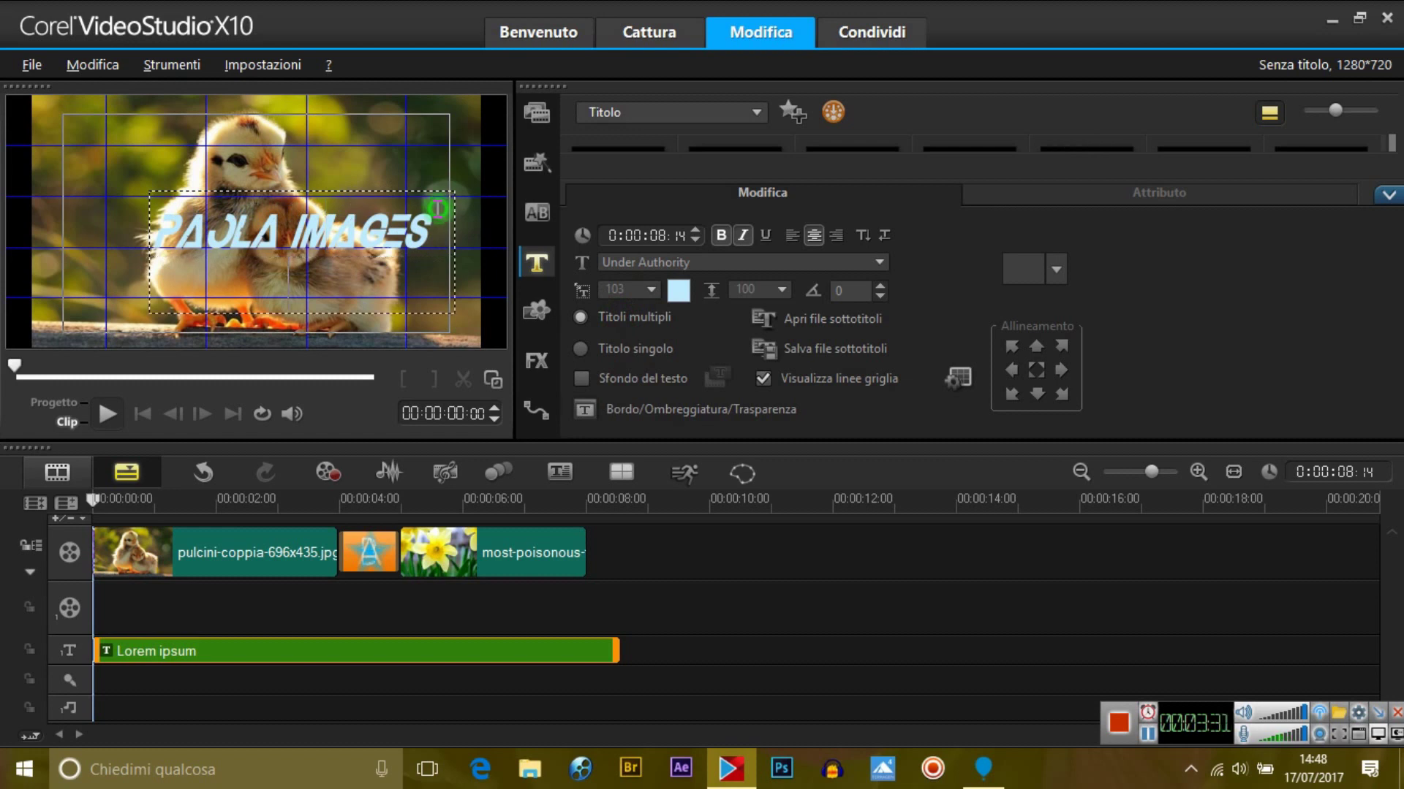
- Select the title as an object, scale it up to about size 140 and centre it across the photo
{"action": "left_click", "coordinate": [151, 194]}
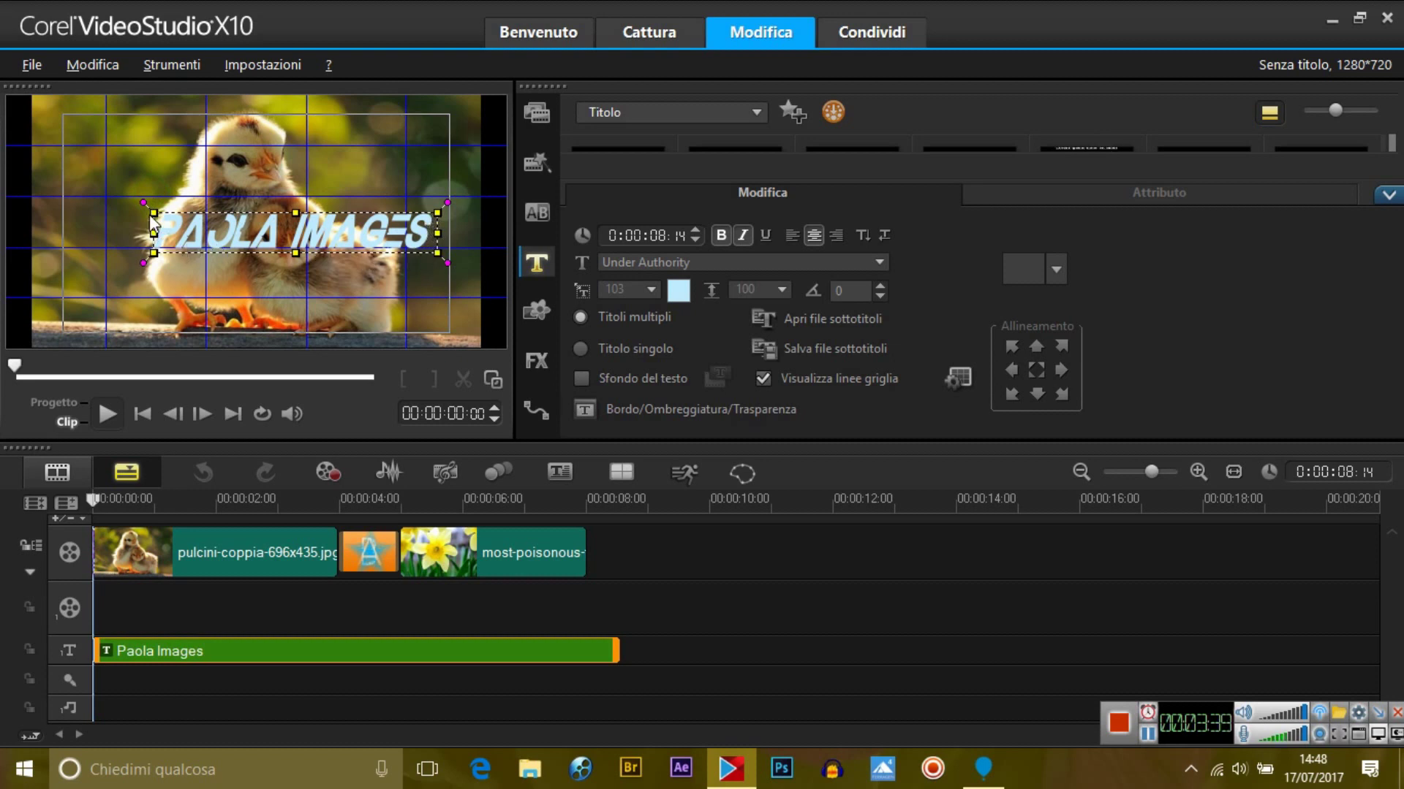
{"action": "left_click_drag", "start_coordinate": [151, 208], "coordinate": [140, 199]}
{"action": "left_click_drag", "start_coordinate": [234, 243], "coordinate": [251, 241]}
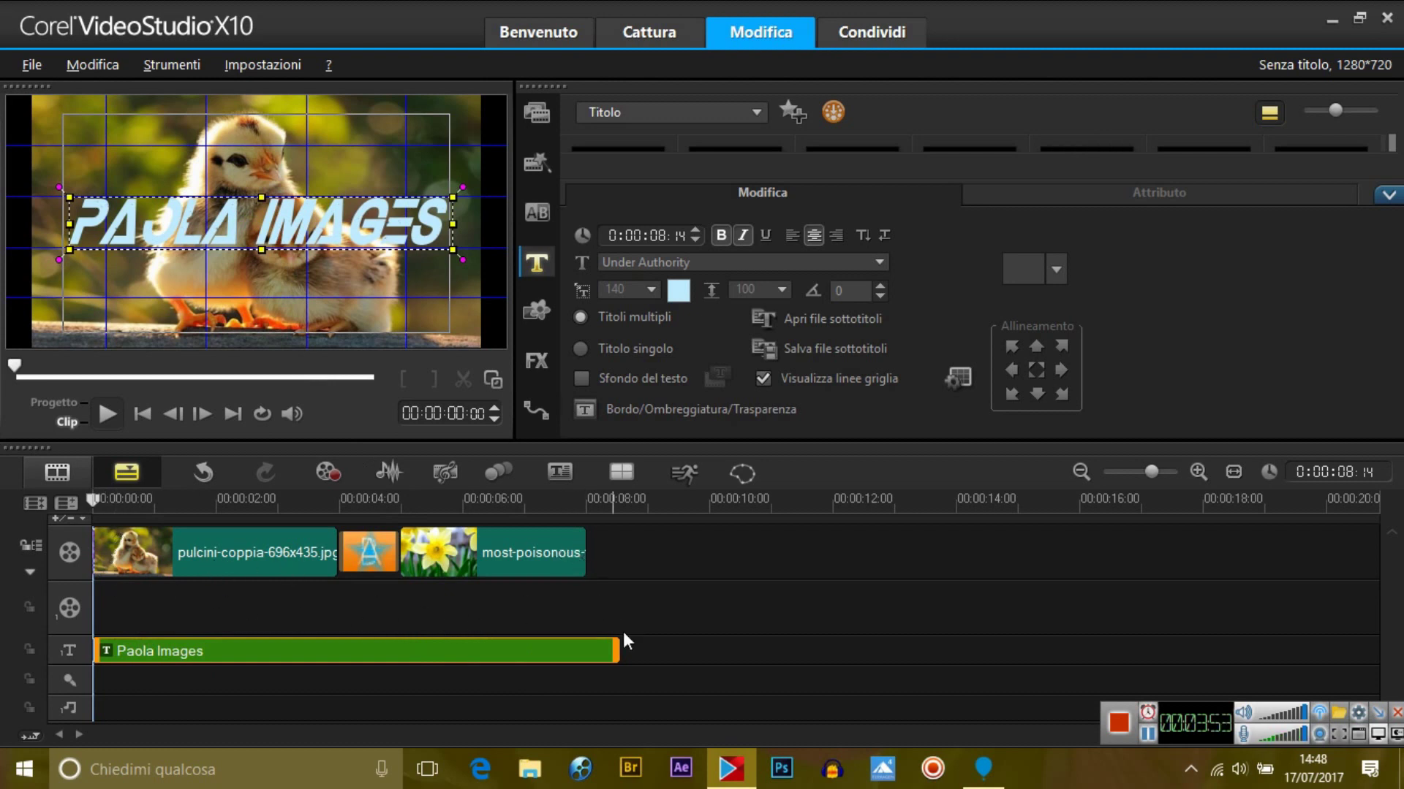
- Extend the flower photo's end on the video track to a duration of about 0:00:06:12
{"action": "left_click", "coordinate": [533, 568]}
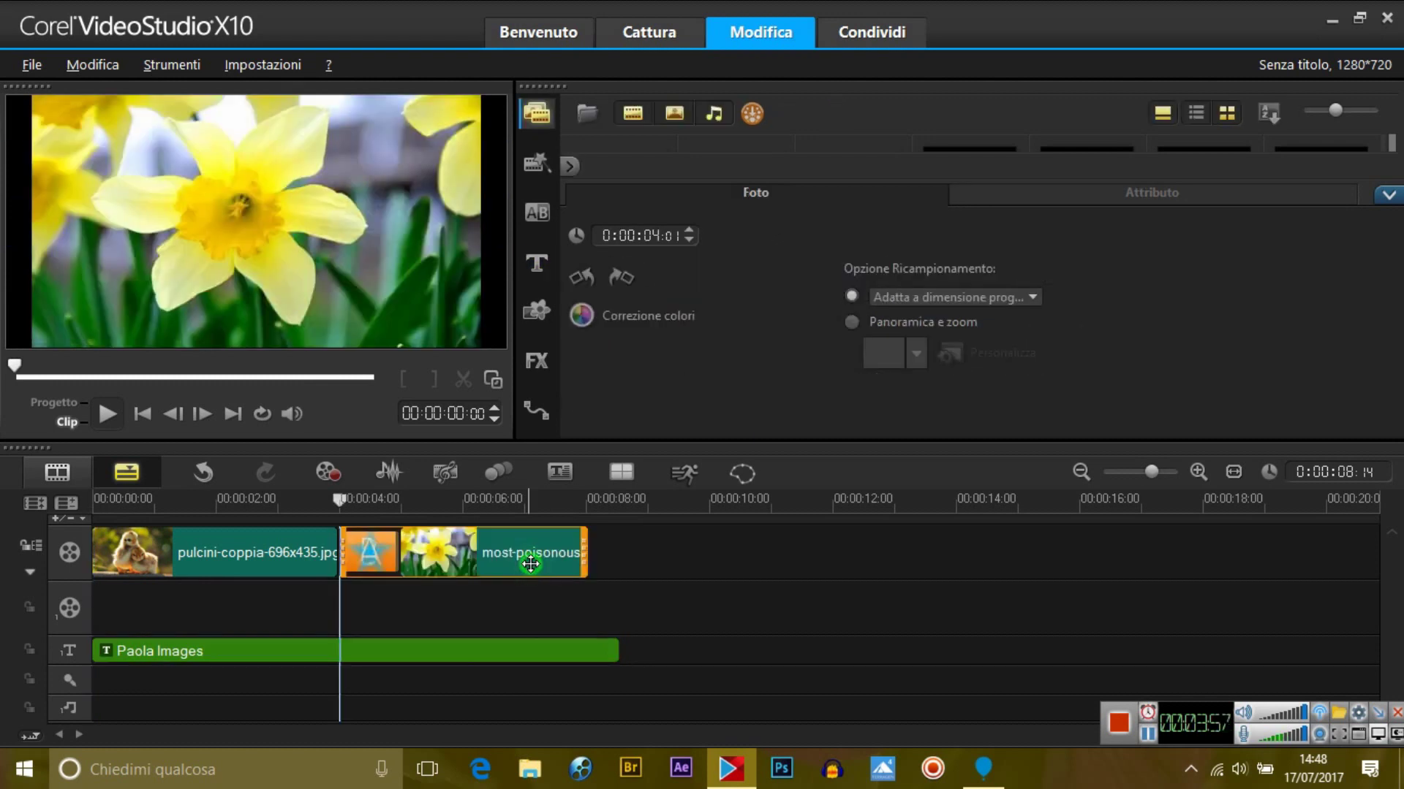
{"action": "left_click_drag", "start_coordinate": [584, 558], "coordinate": [737, 560]}
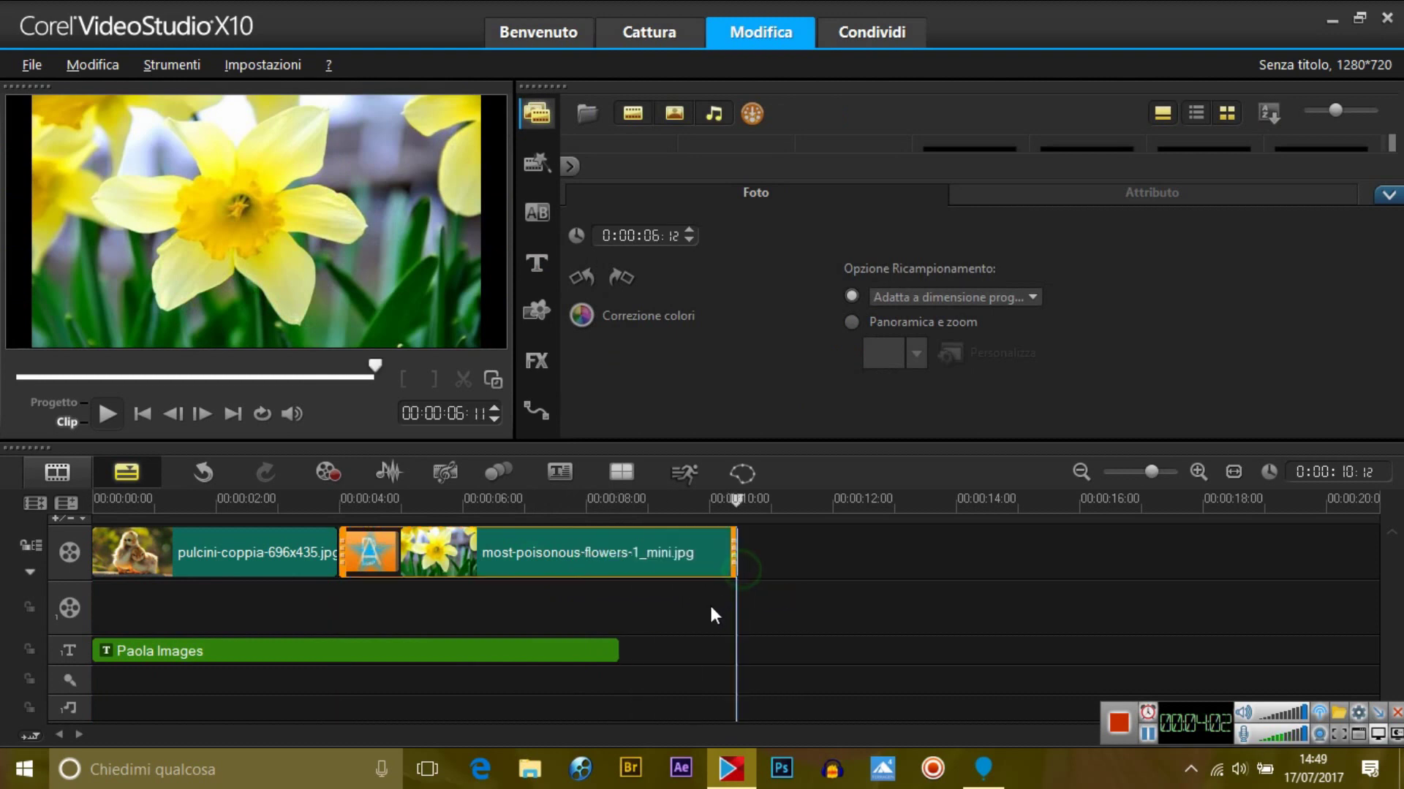
{"action": "left_click", "coordinate": [568, 618]}
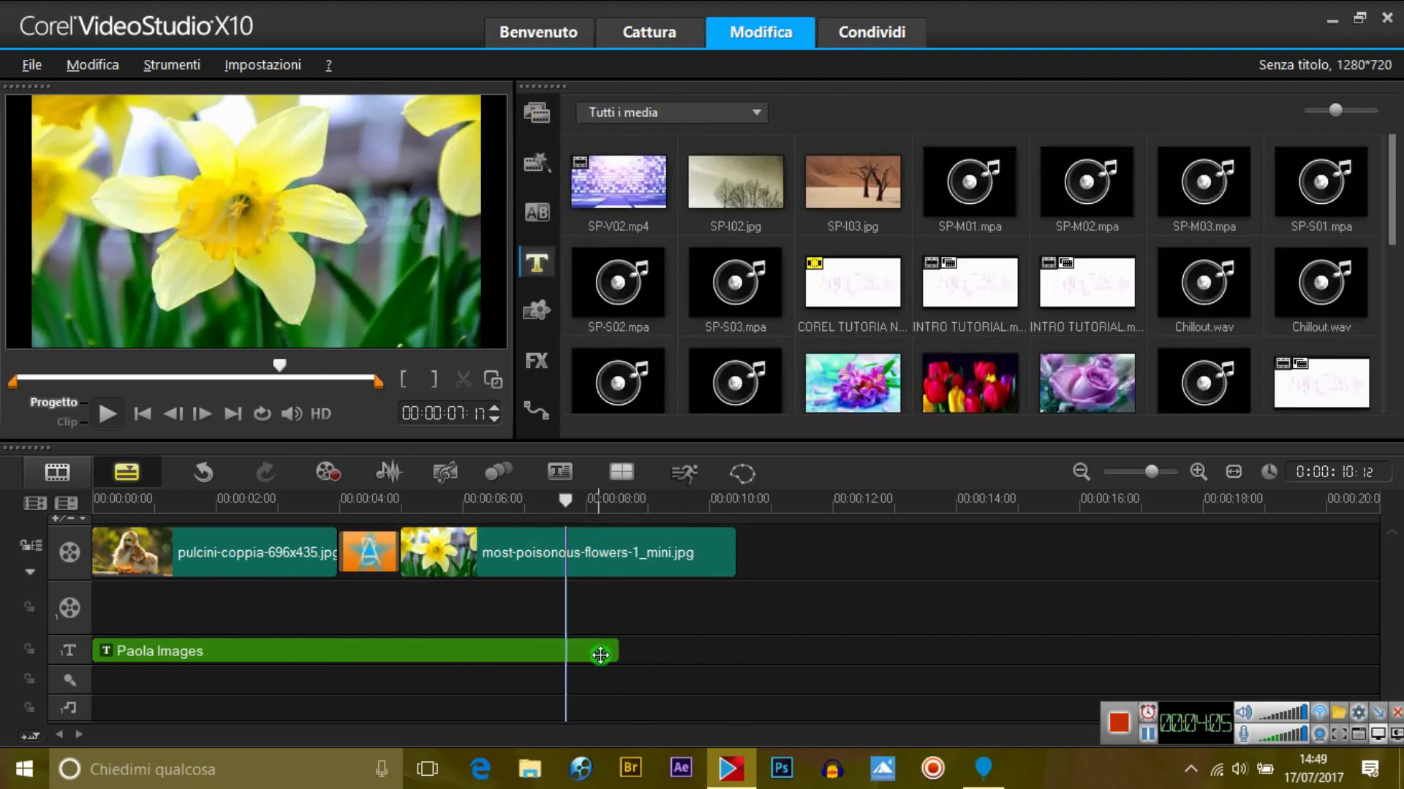
- Shorten the title clip to about 0:00:06:20 and move it to start at about 00:00:01:11
{"action": "left_click", "coordinate": [600, 655]}
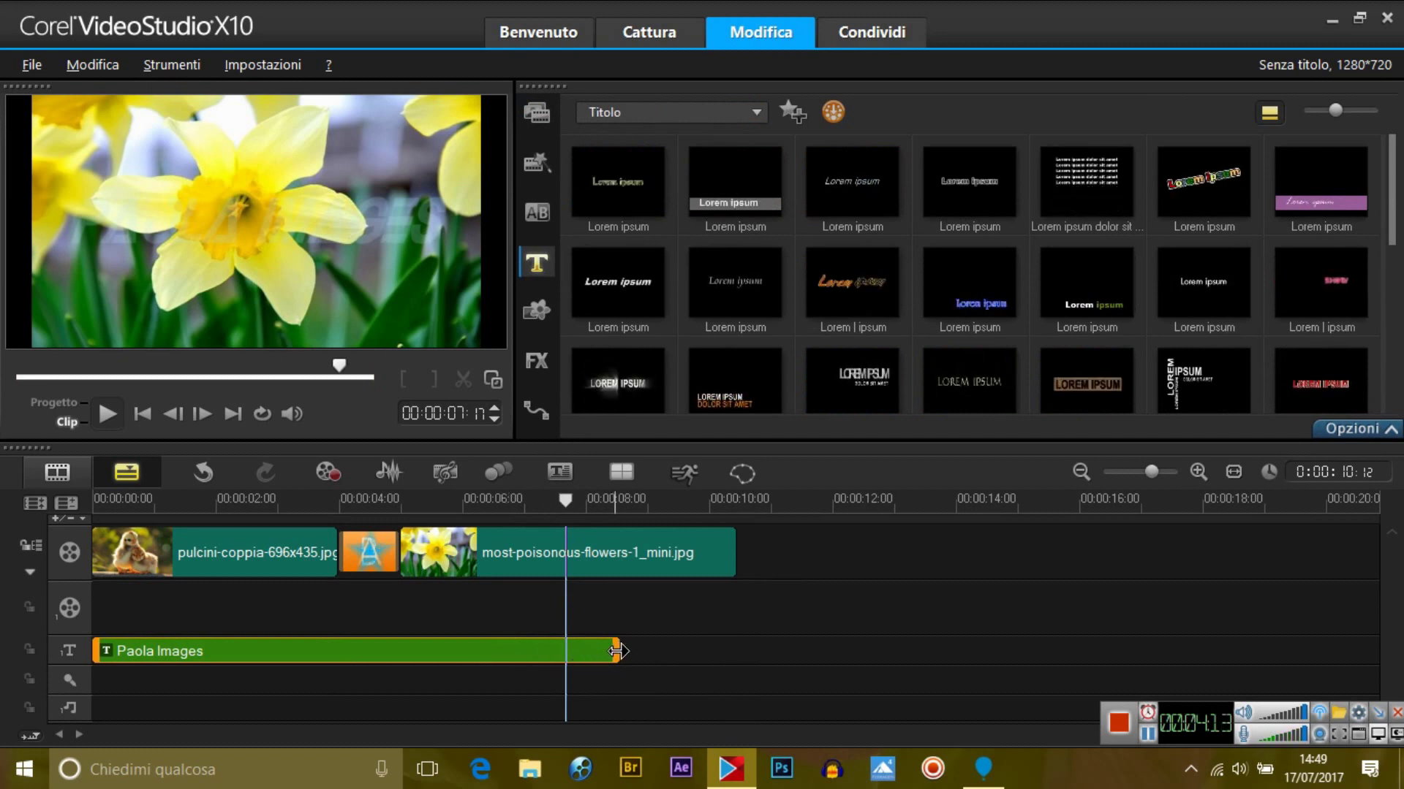
{"action": "left_click_drag", "start_coordinate": [616, 651], "coordinate": [514, 643]}
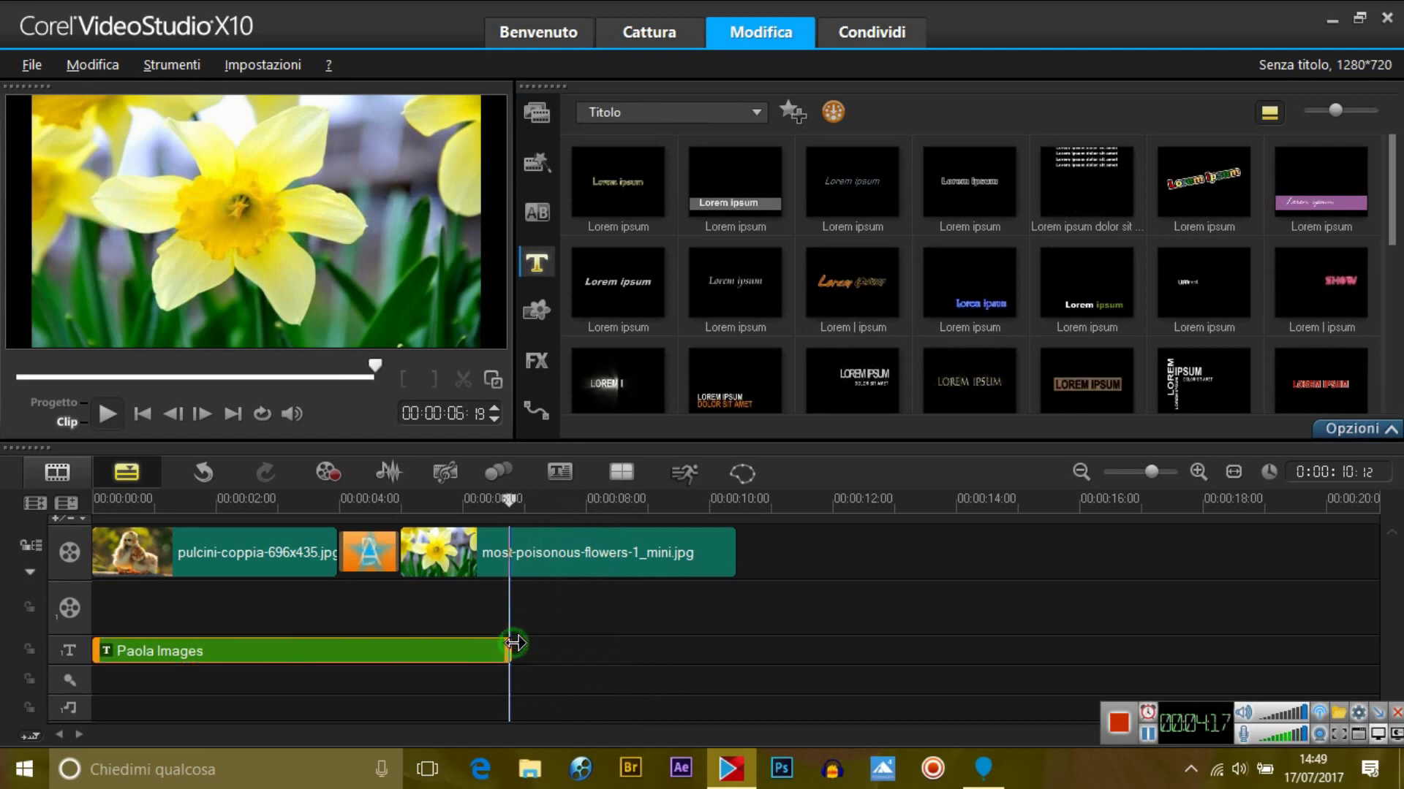
{"action": "left_click_drag", "start_coordinate": [284, 650], "coordinate": [373, 655]}
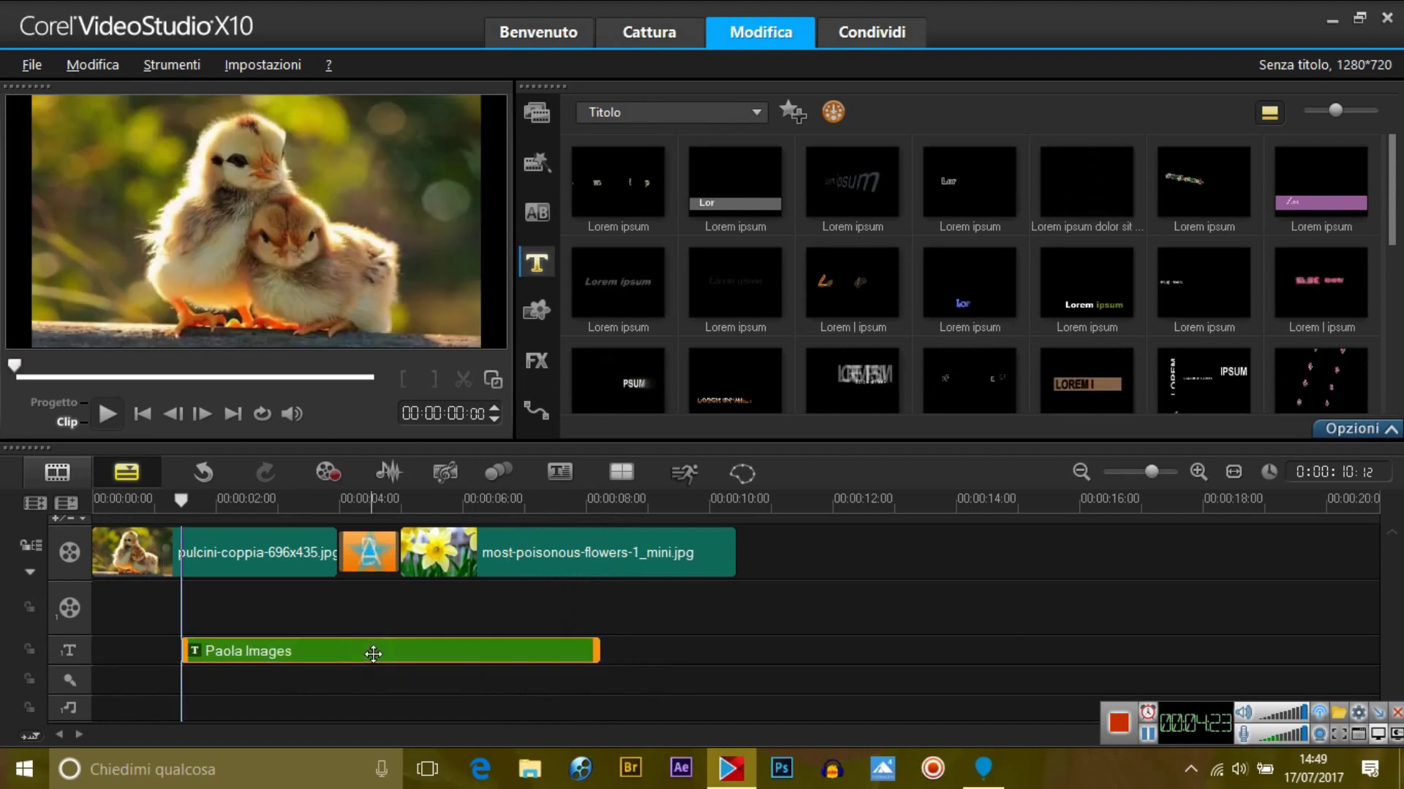
- Play the whole project from the title's start to check its appearance over both photos, and pause near its end
{"action": "left_click", "coordinate": [60, 401]}
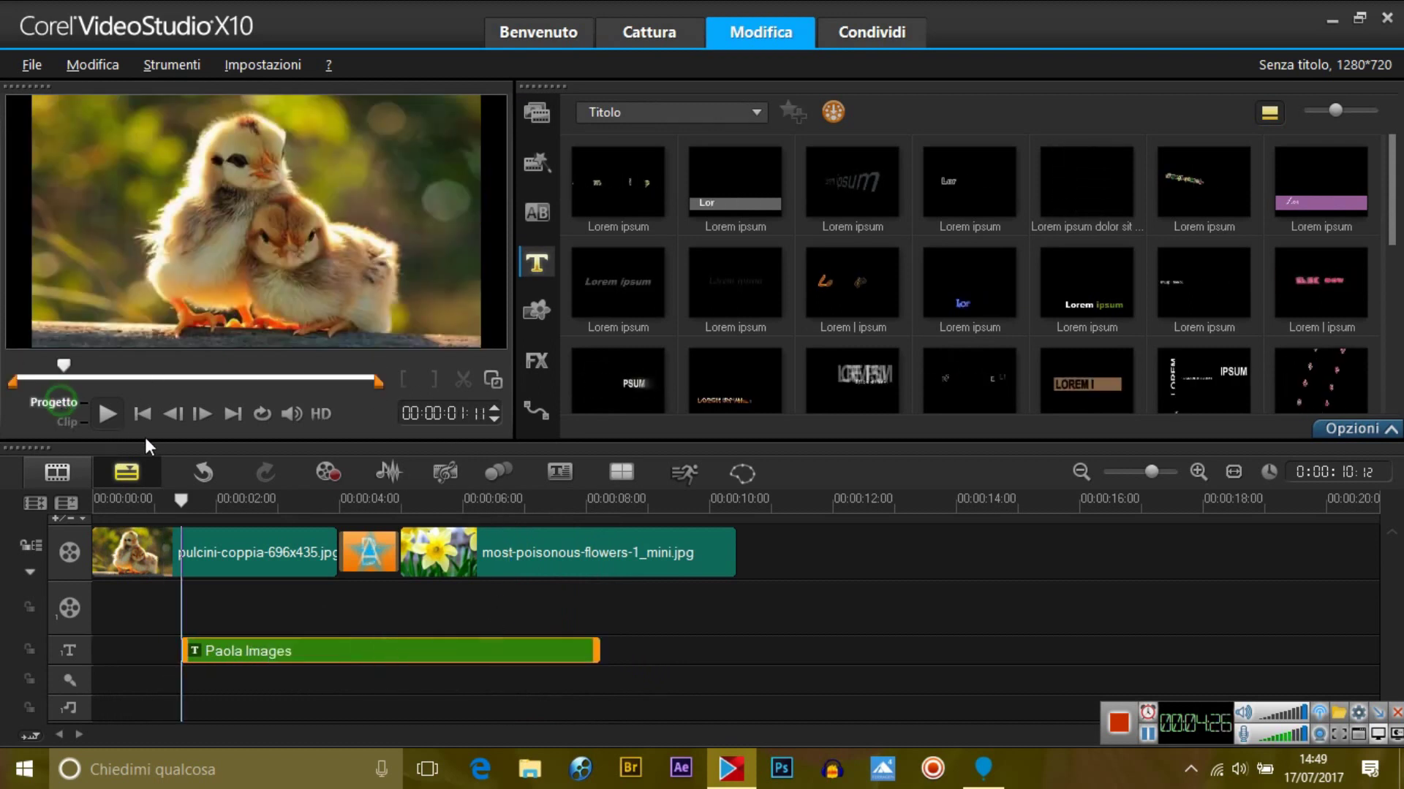
{"action": "left_click", "coordinate": [106, 413]}
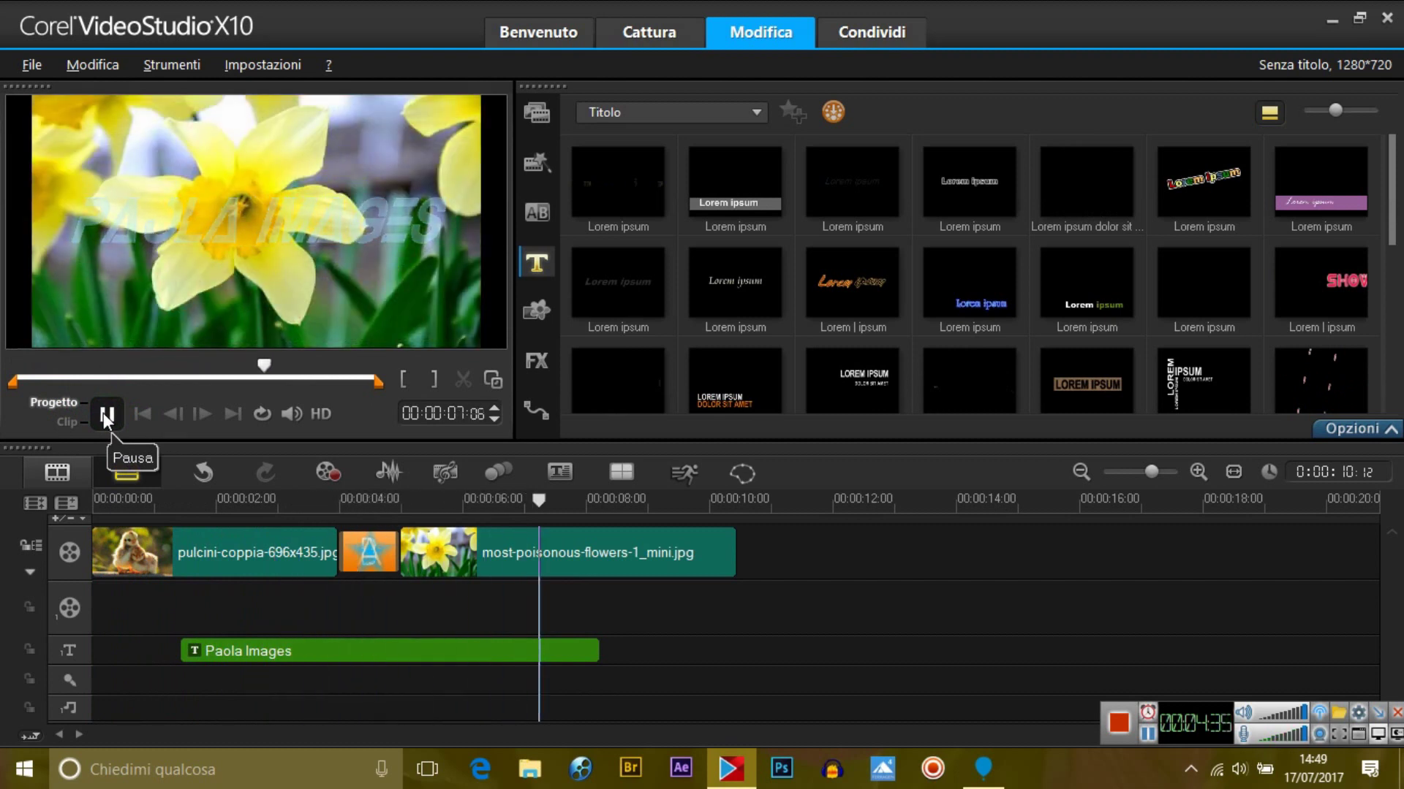
{"action": "left_click", "coordinate": [107, 415]}
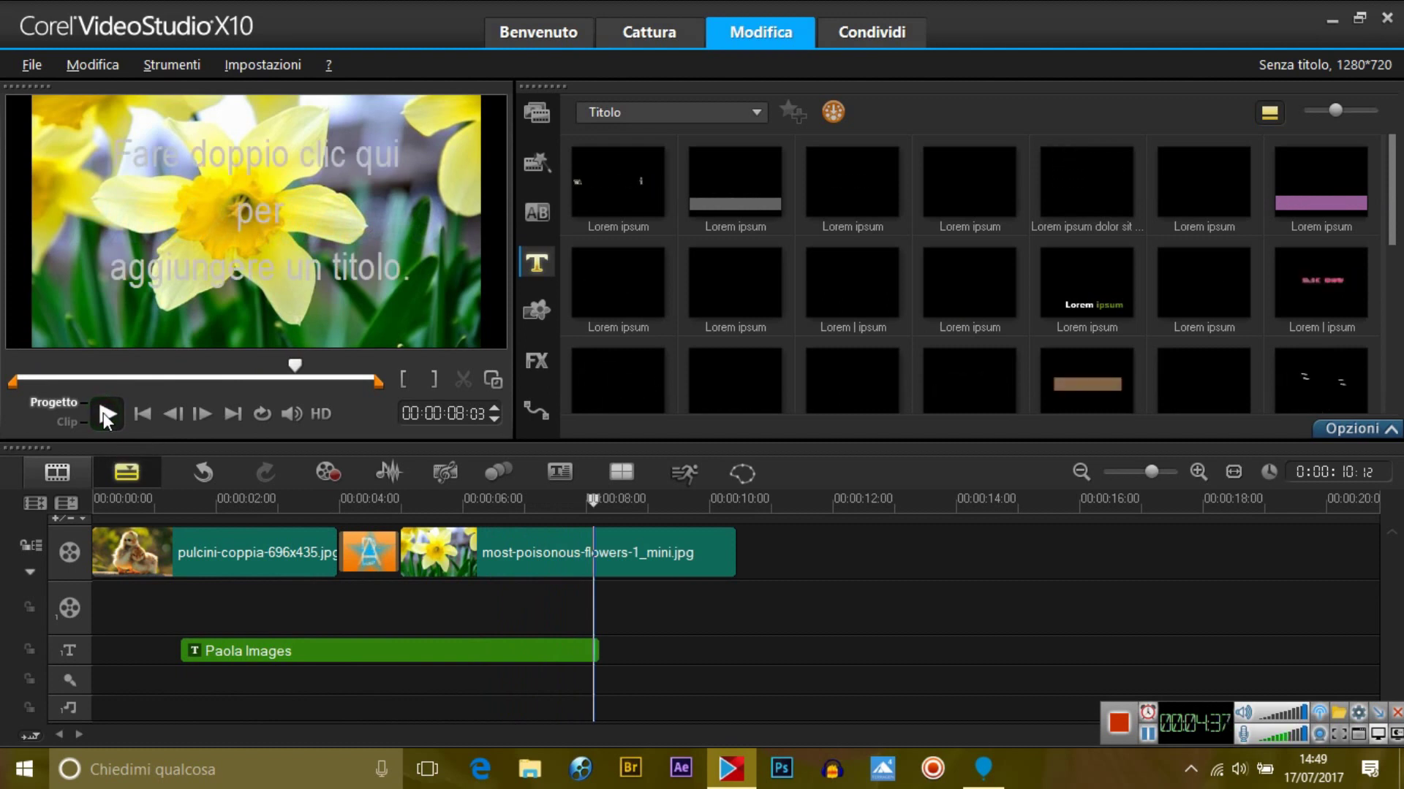
- Examine the title clip's duration, font, size, colour, animation and filter options, and close the options
{"action": "left_click", "coordinate": [291, 654]}
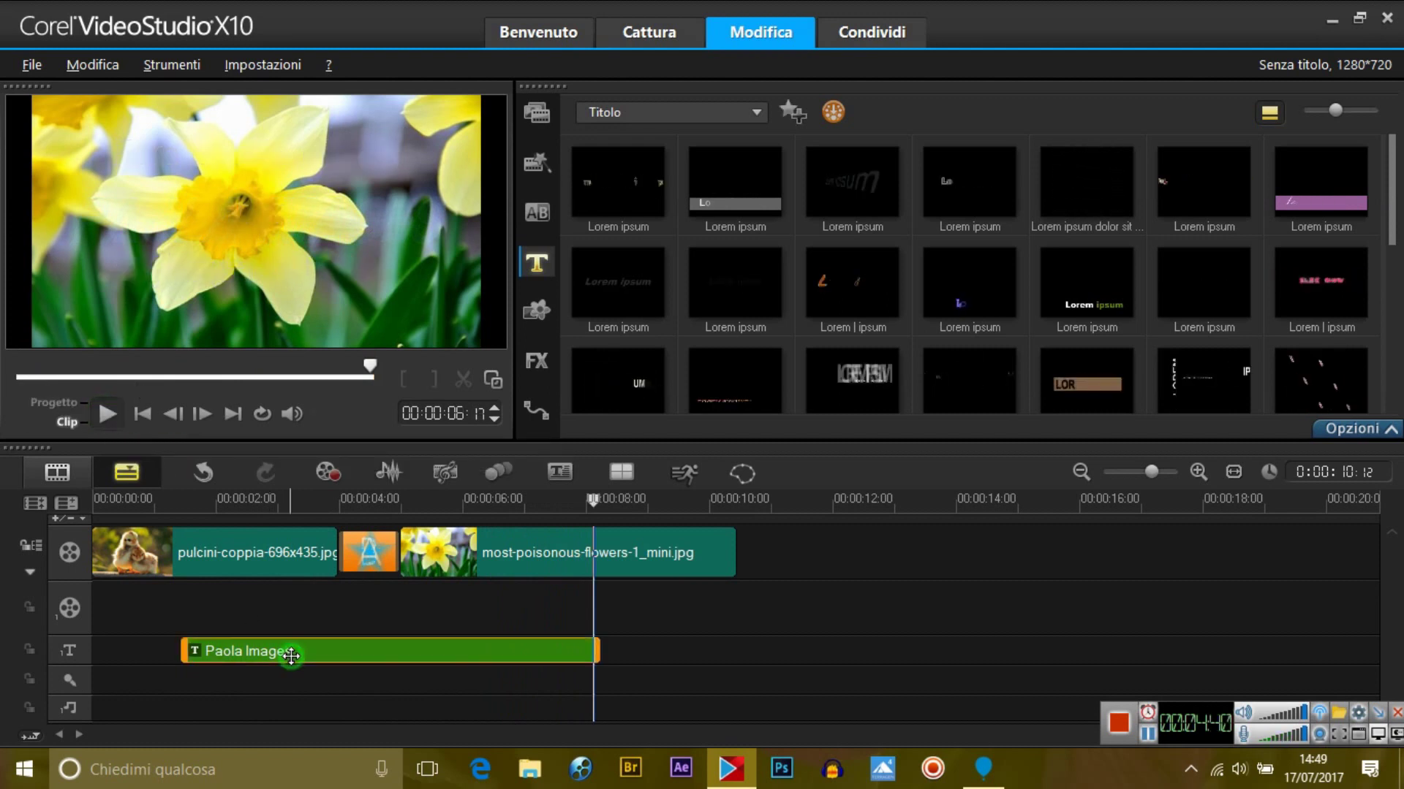
{"action": "right_click", "coordinate": [390, 662]}
{"action": "left_click", "coordinate": [510, 231]}
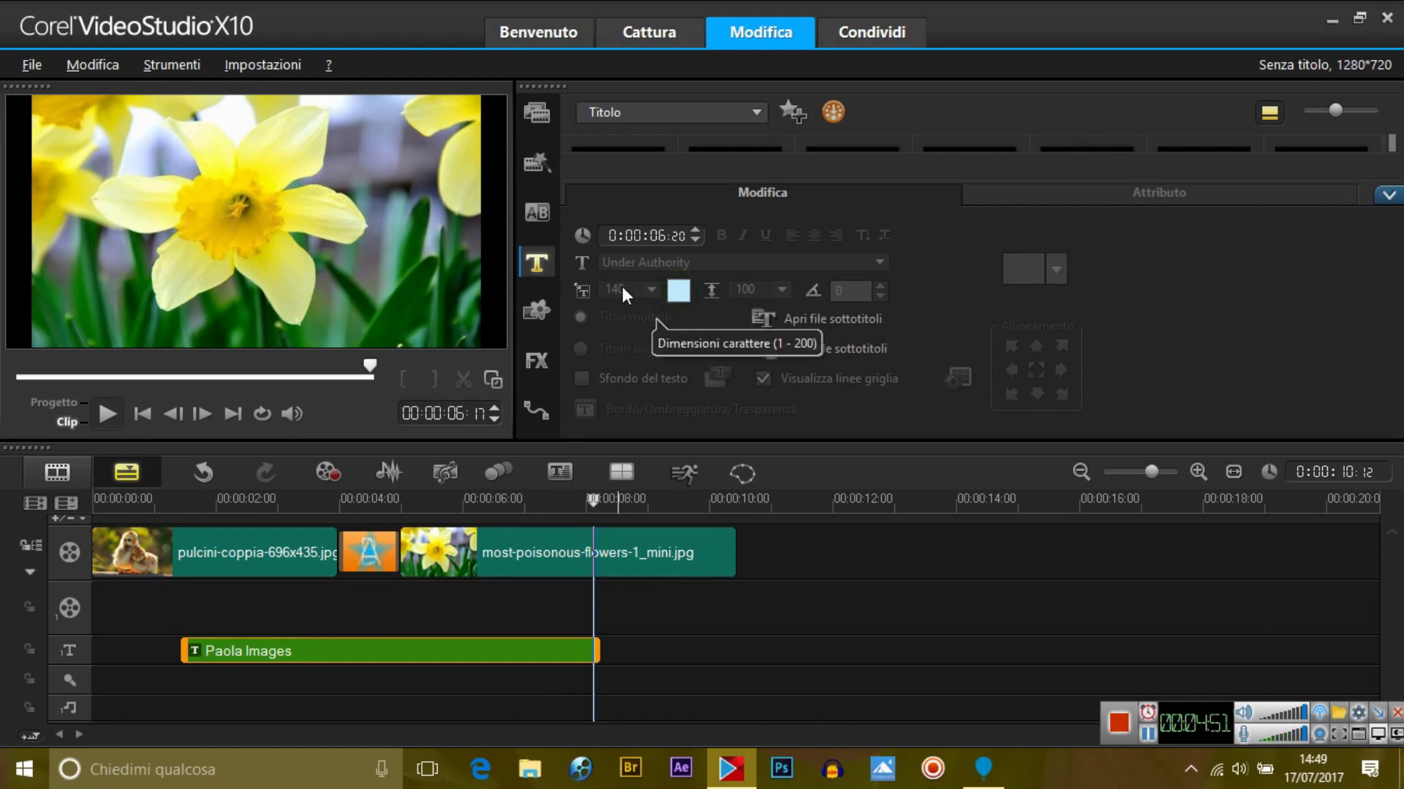
{"action": "left_click", "coordinate": [659, 239]}
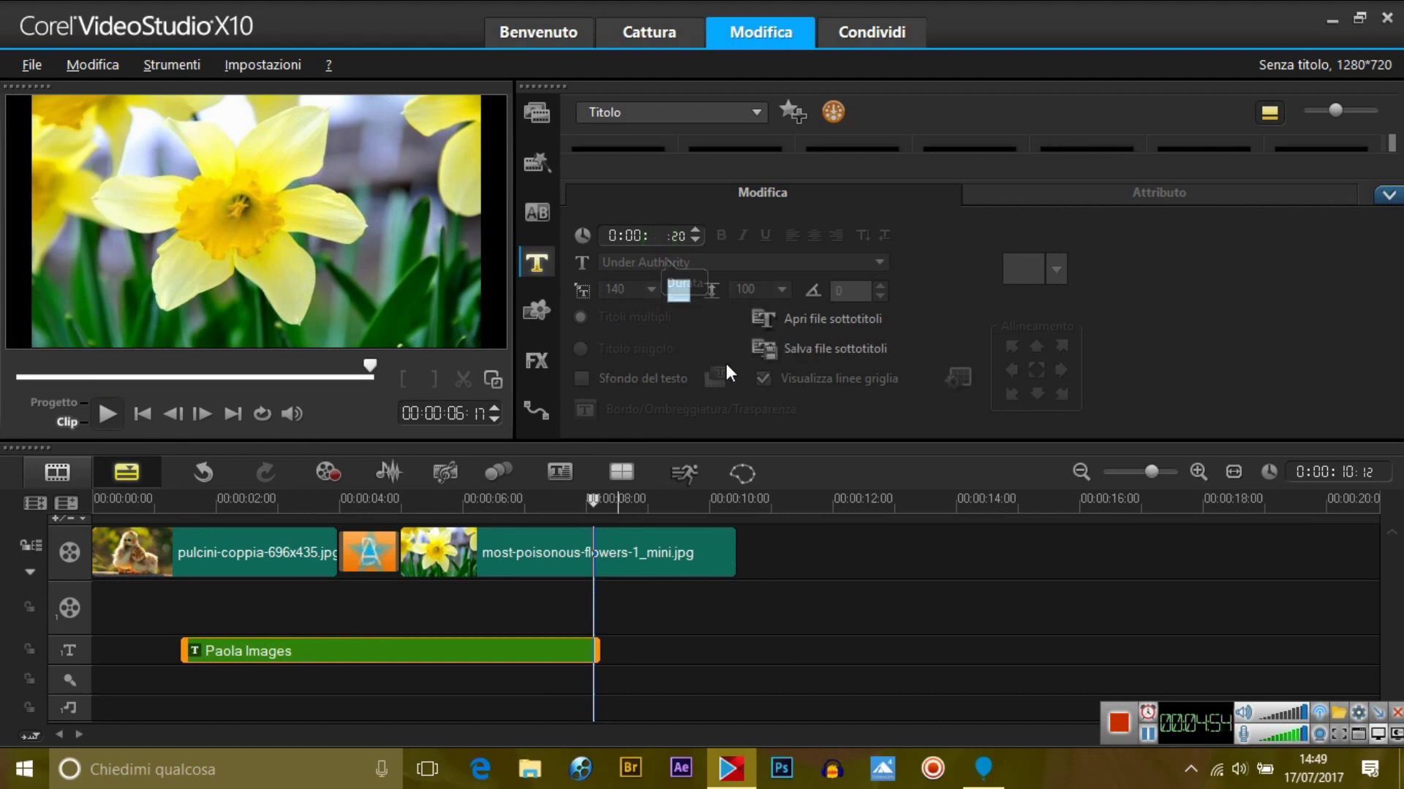
{"action": "left_click", "coordinate": [674, 295]}
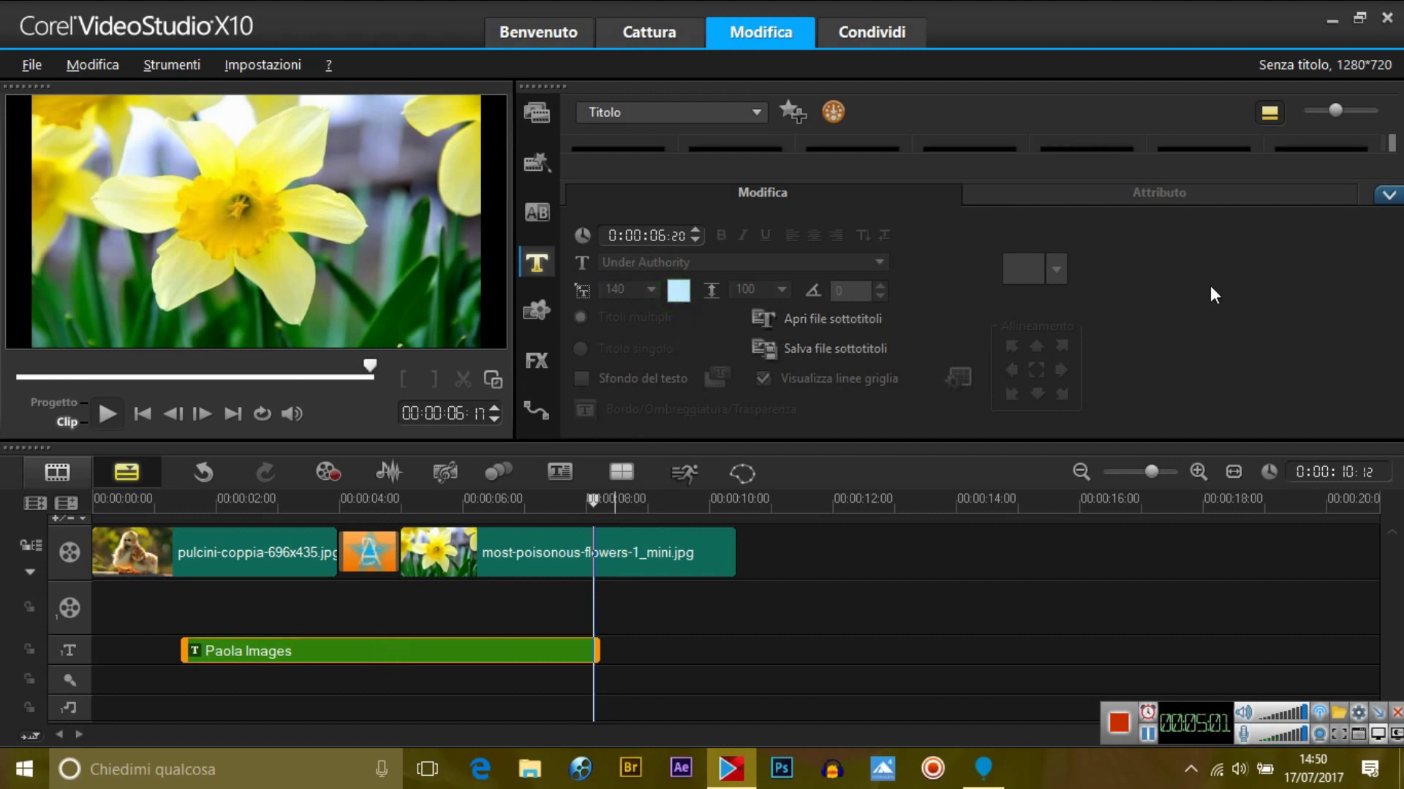
{"action": "left_click", "coordinate": [1183, 195]}
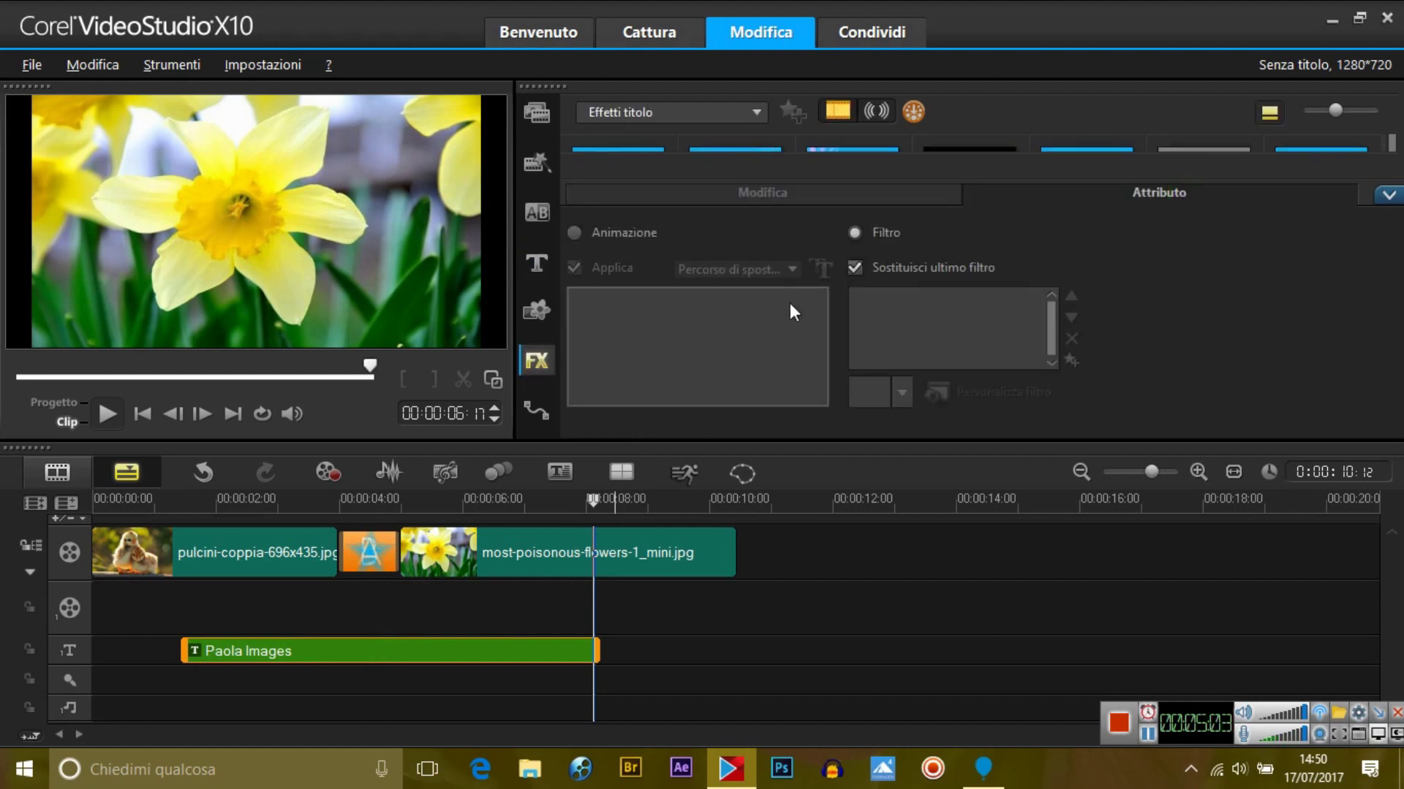
{"action": "left_click", "coordinate": [1388, 197]}
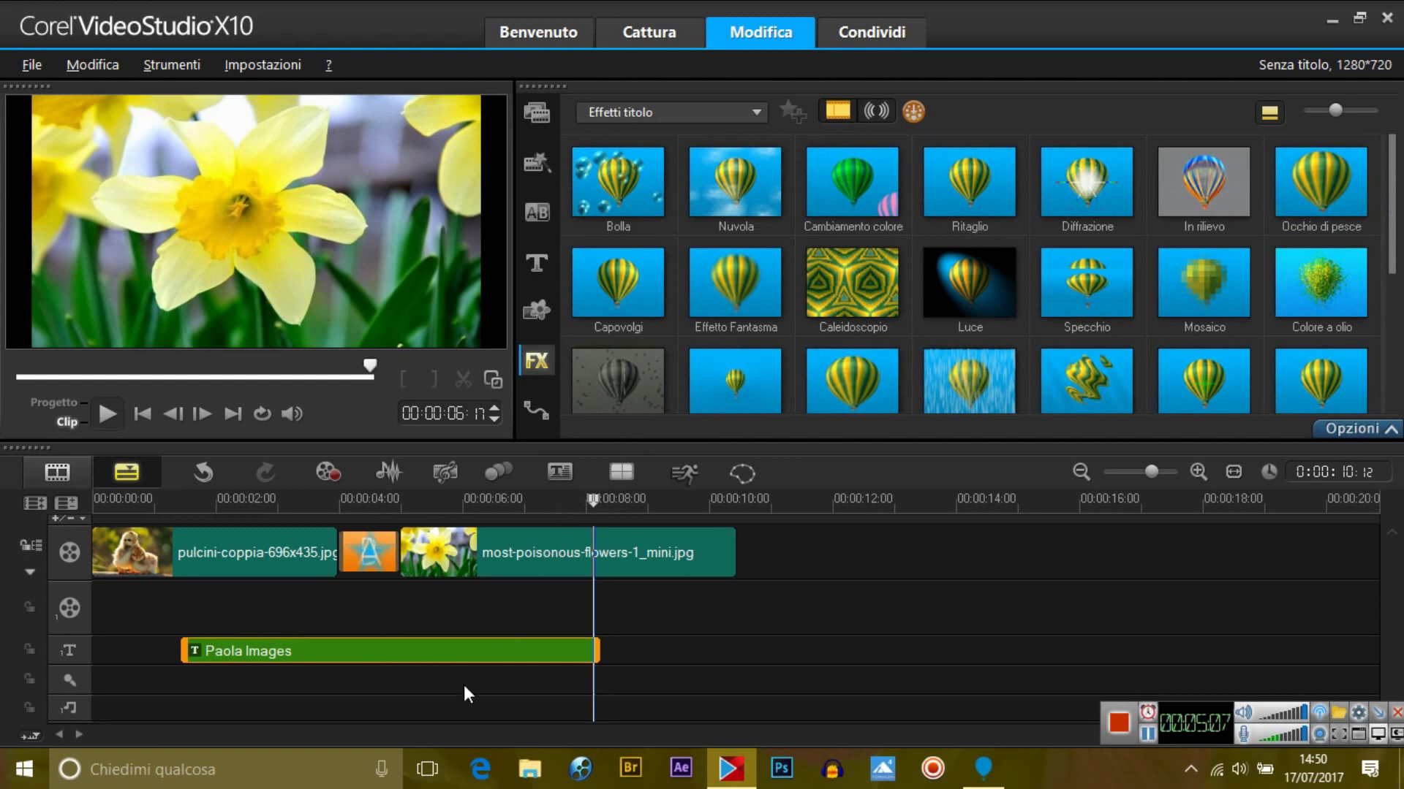
- Preview the rest of the project in project mode, return the playhead to 00:00:00:00 and play the whole project from the start
{"action": "left_click", "coordinate": [59, 404]}
{"action": "left_click", "coordinate": [101, 415]}
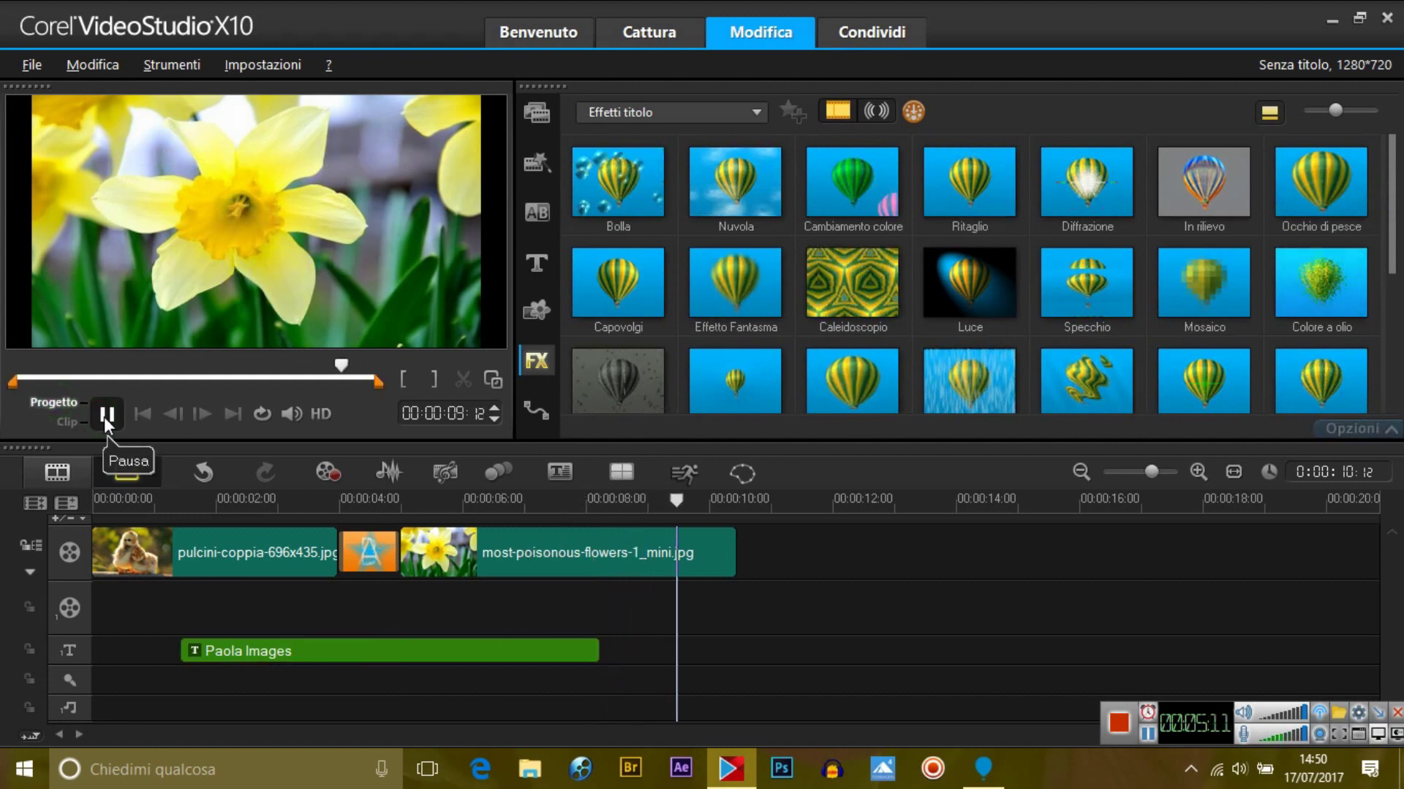
{"action": "left_click", "coordinate": [104, 416]}
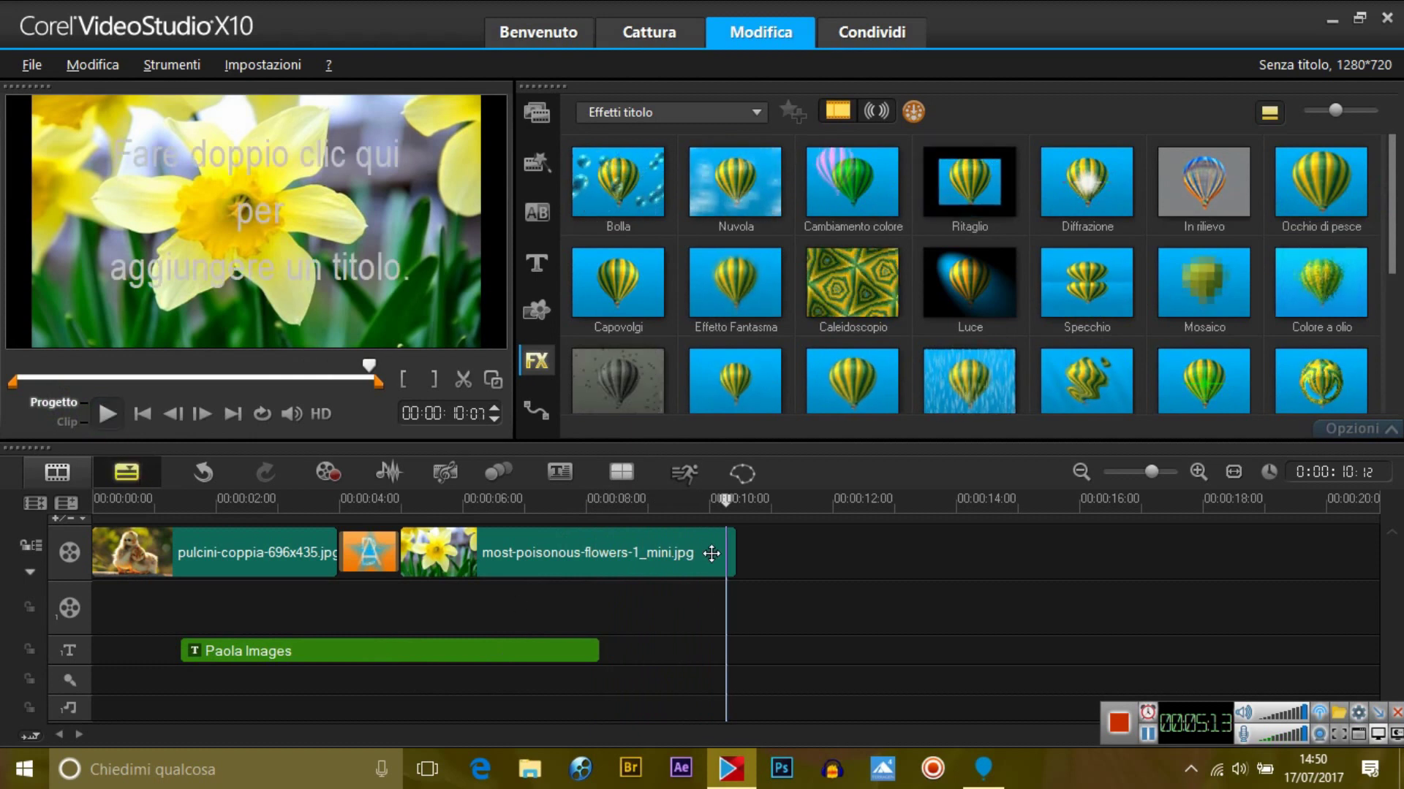
{"action": "left_click_drag", "start_coordinate": [726, 500], "coordinate": [86, 516]}
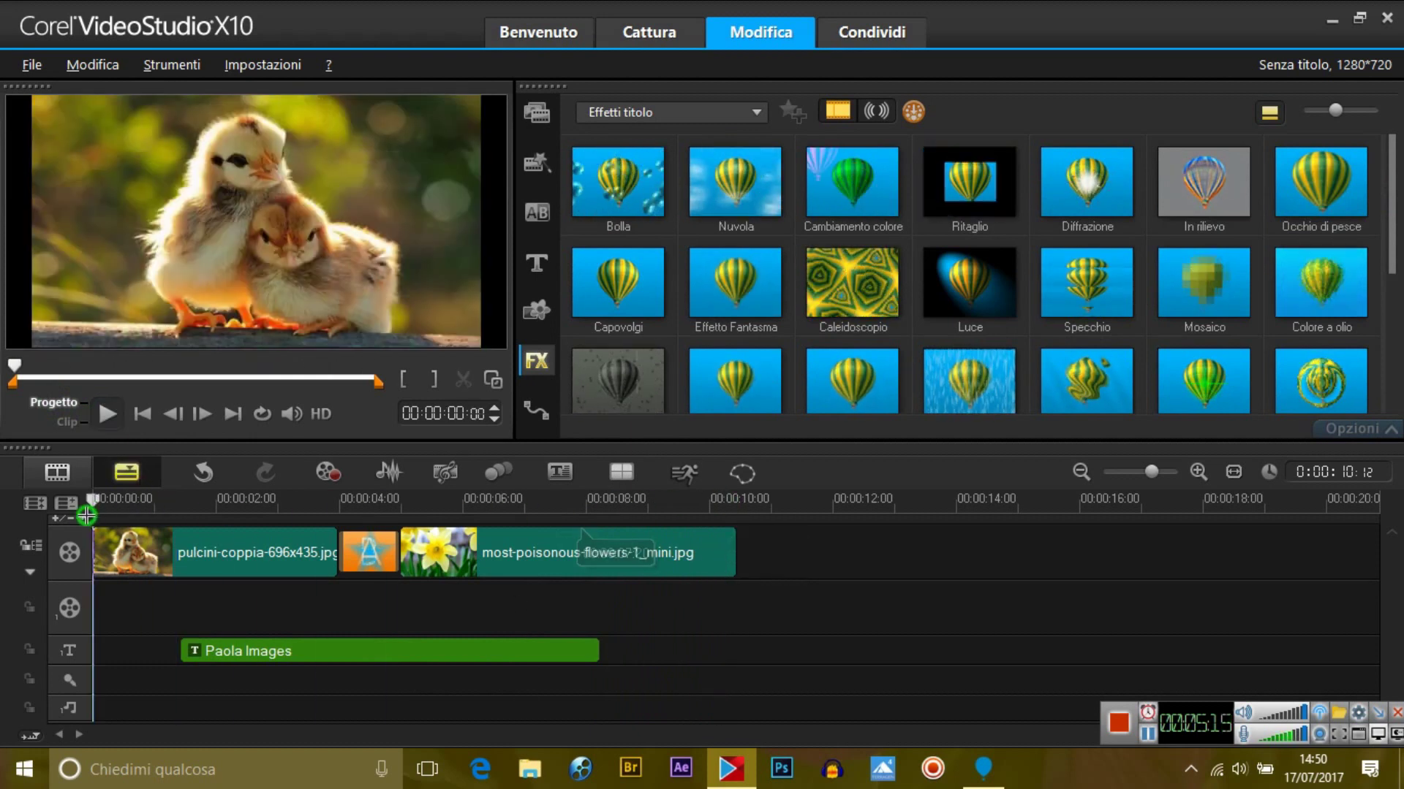
{"action": "left_click", "coordinate": [107, 415]}
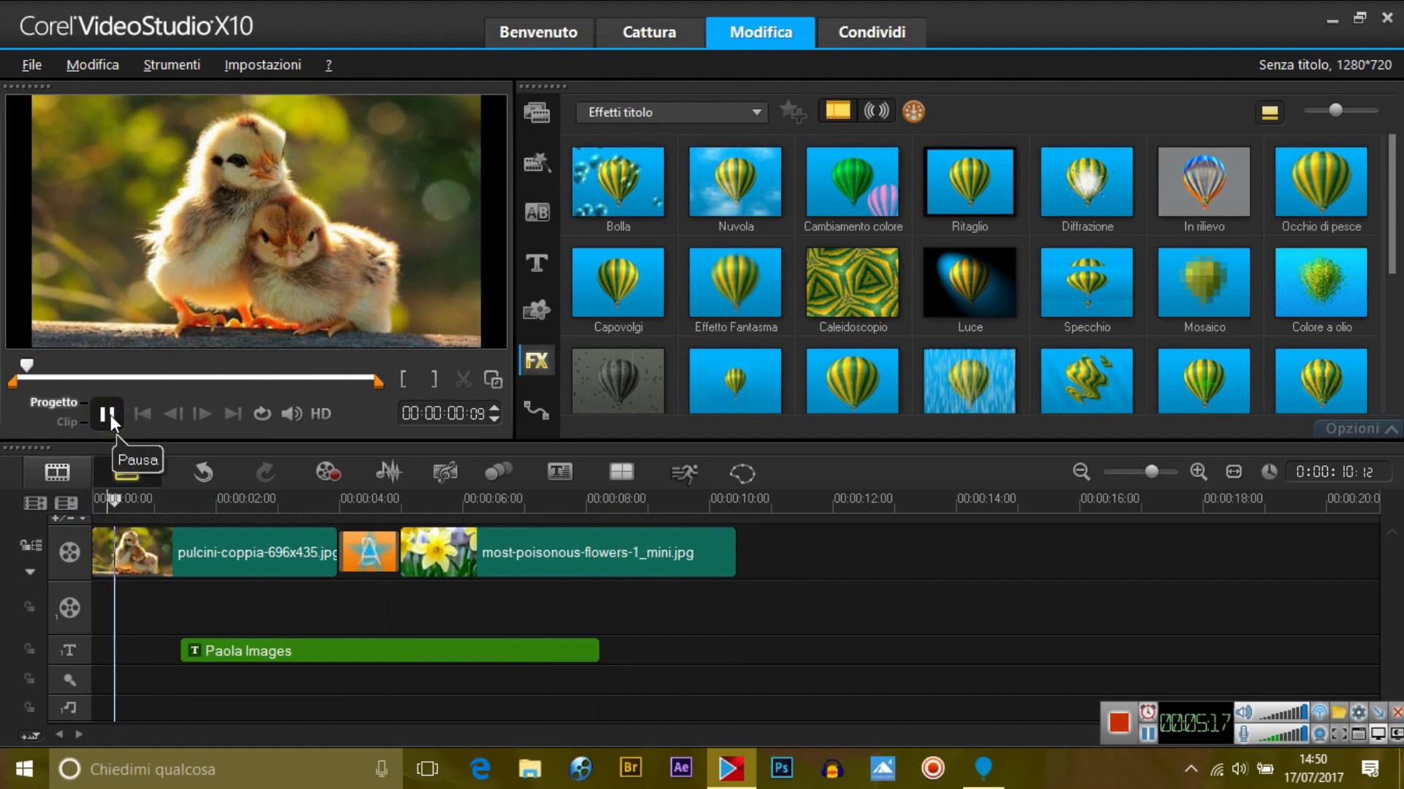